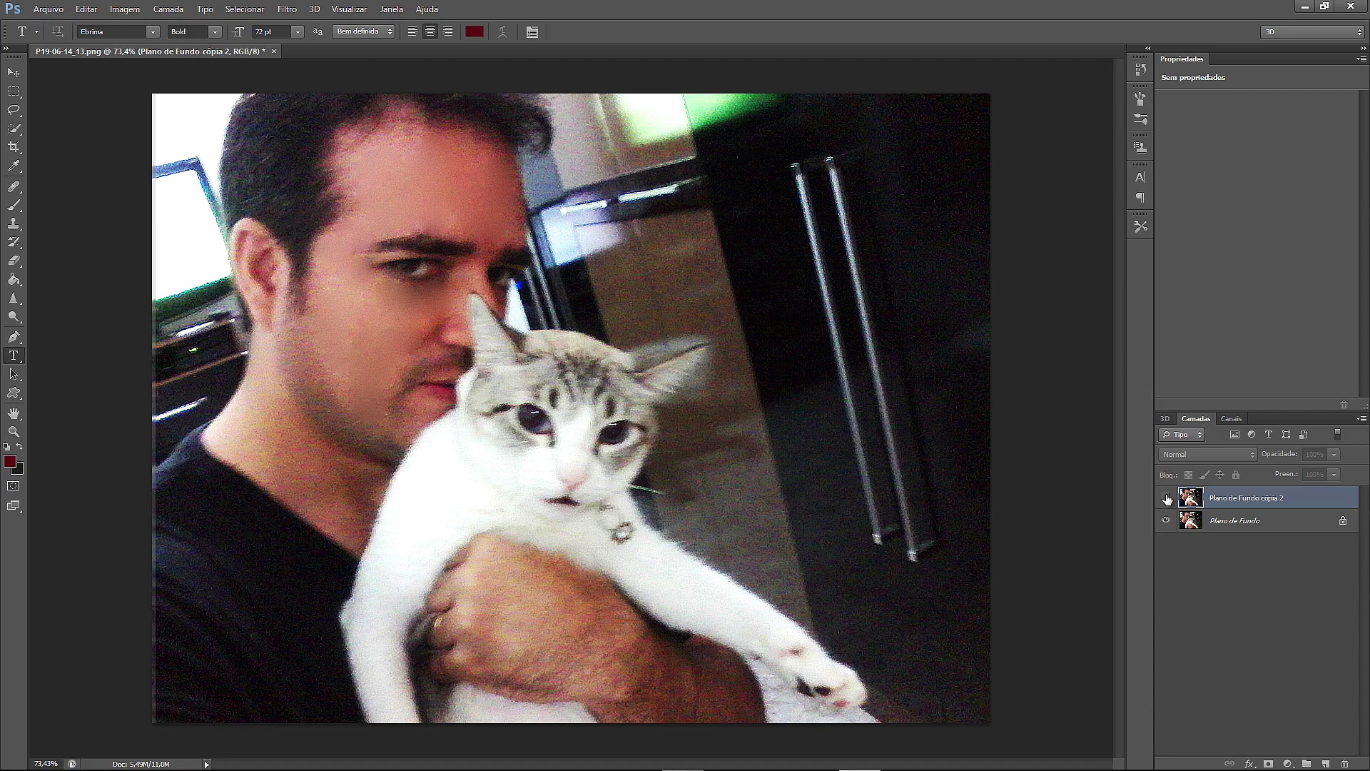
Step: Toggle Plano de Fundo cópia 2 on and off to compare with the original, ending hidden
{"action": "left_click", "coordinate": [1166, 497]}
{"action": "left_click", "coordinate": [1166, 498]}
{"action": "left_click", "coordinate": [1167, 499]}
{"action": "left_click", "coordinate": [1166, 498]}
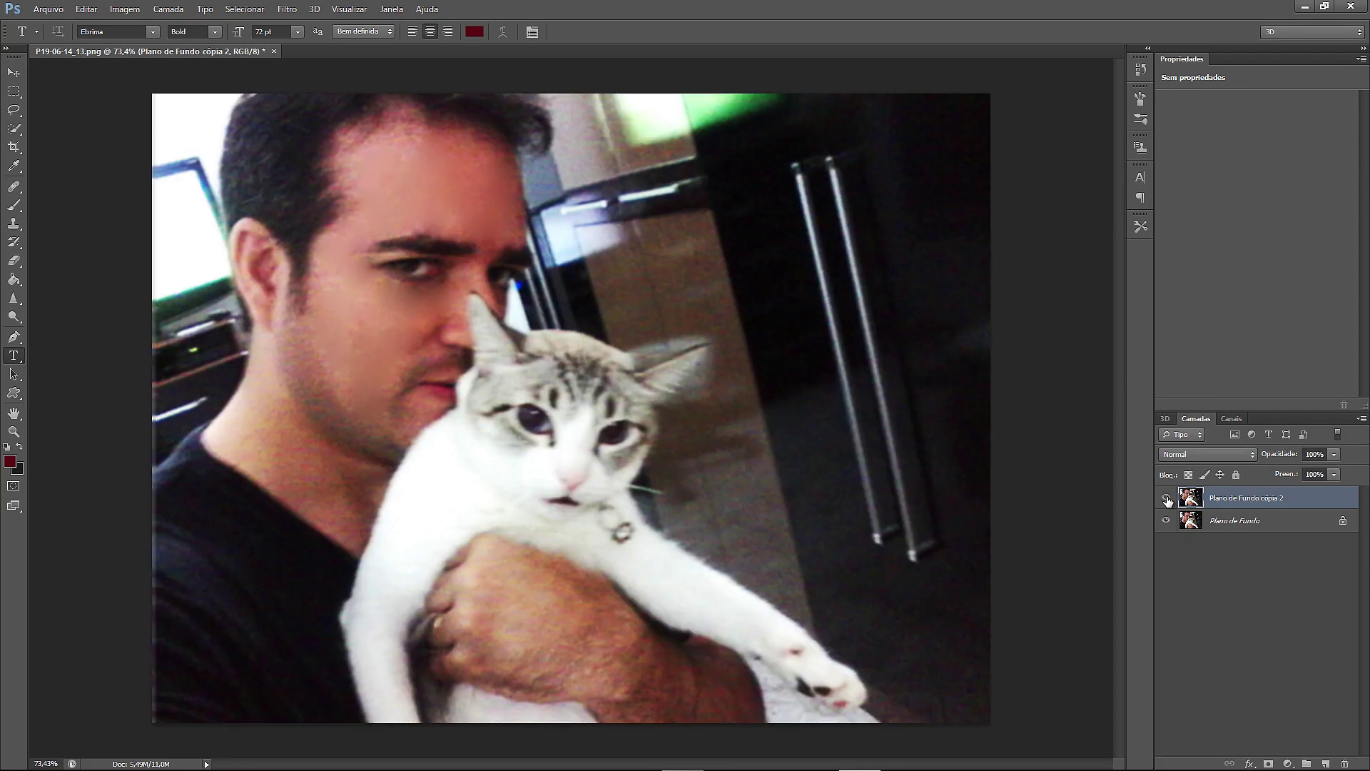
{"action": "left_click", "coordinate": [1166, 498]}
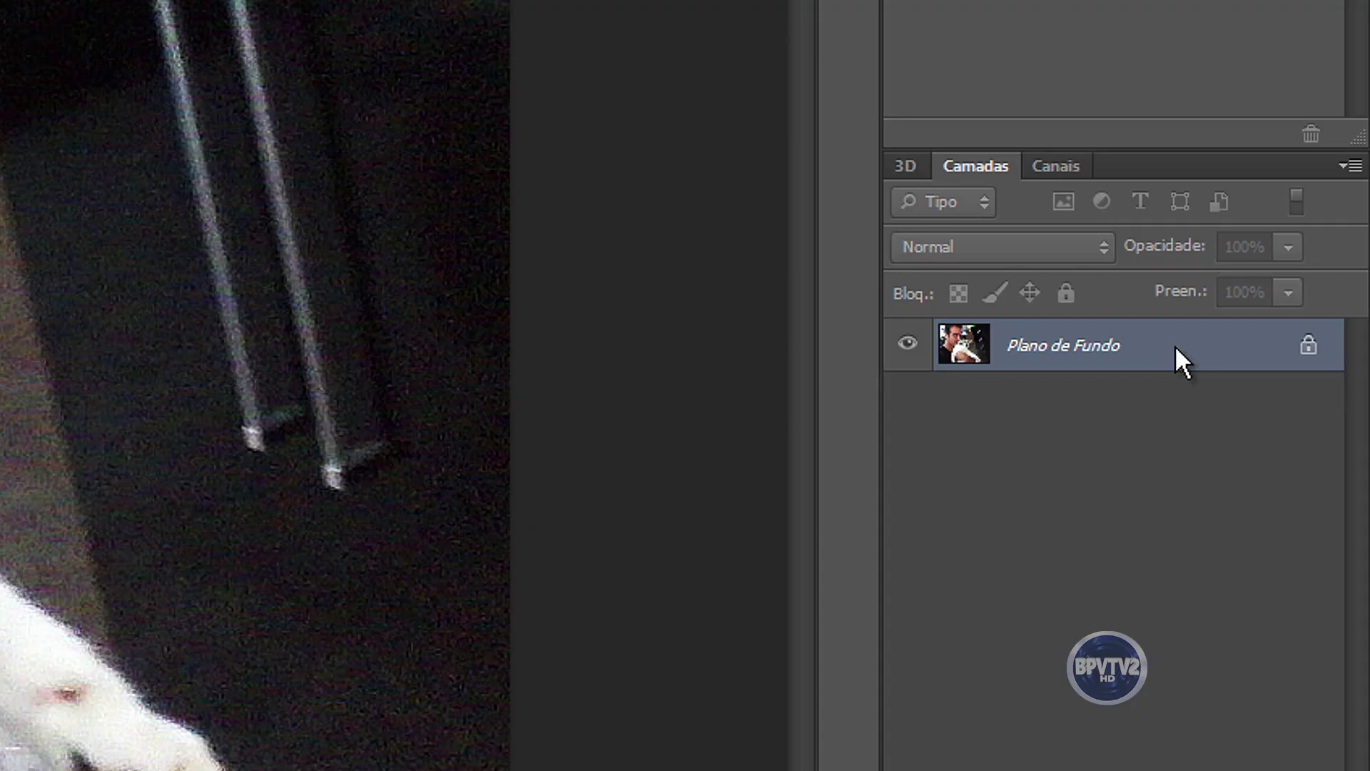
Step: Duplicate the Plano de Fundo layer with Duplicar Camada, creating Plano de Fundo cópia
{"action": "right_click", "coordinate": [1178, 348]}
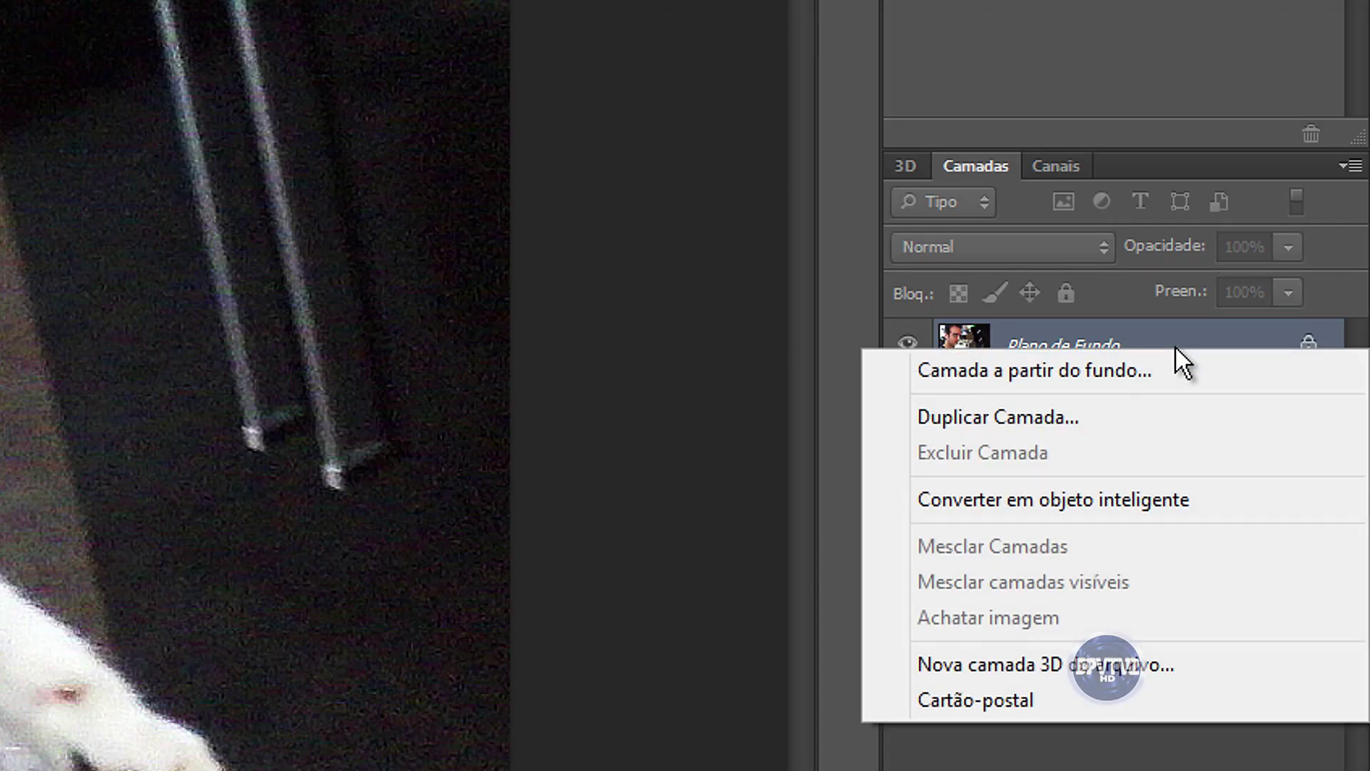
{"action": "left_click", "coordinate": [1139, 414]}
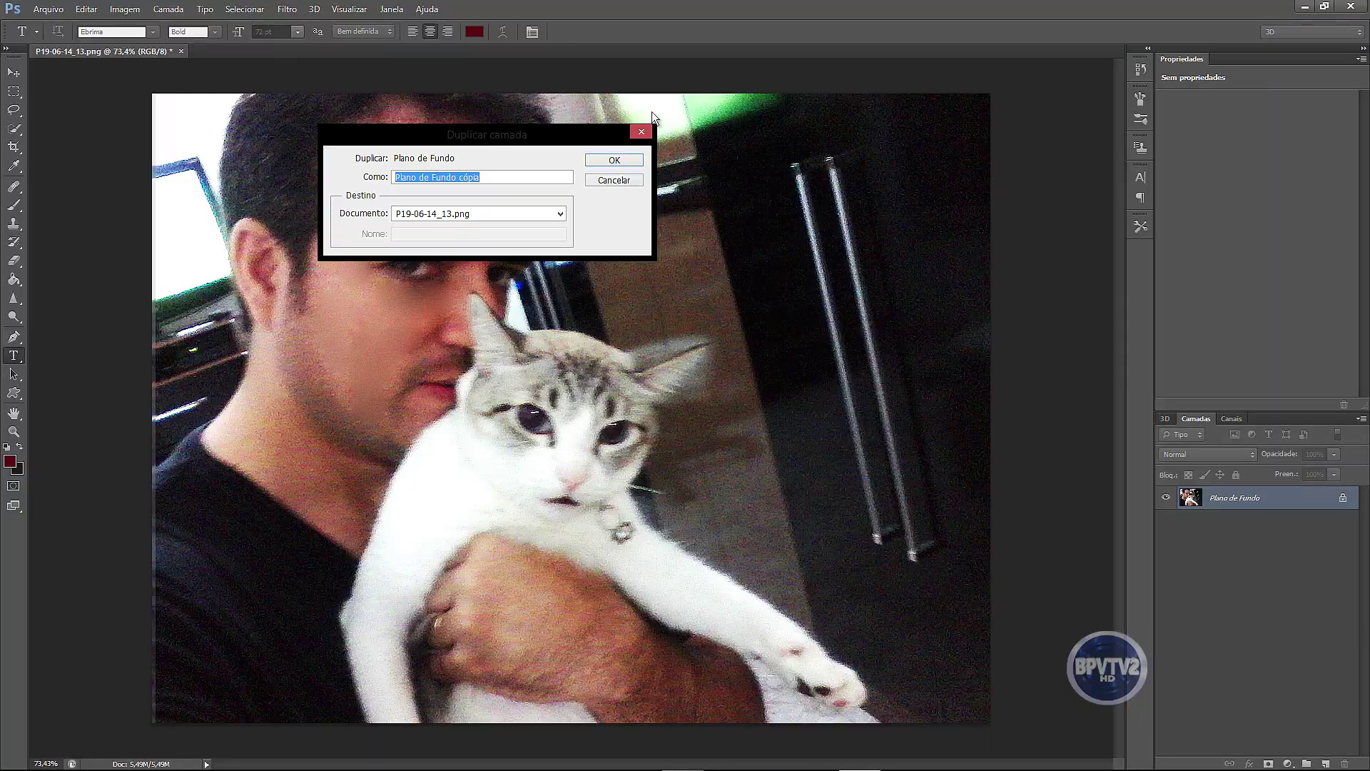
{"action": "left_click", "coordinate": [621, 161]}
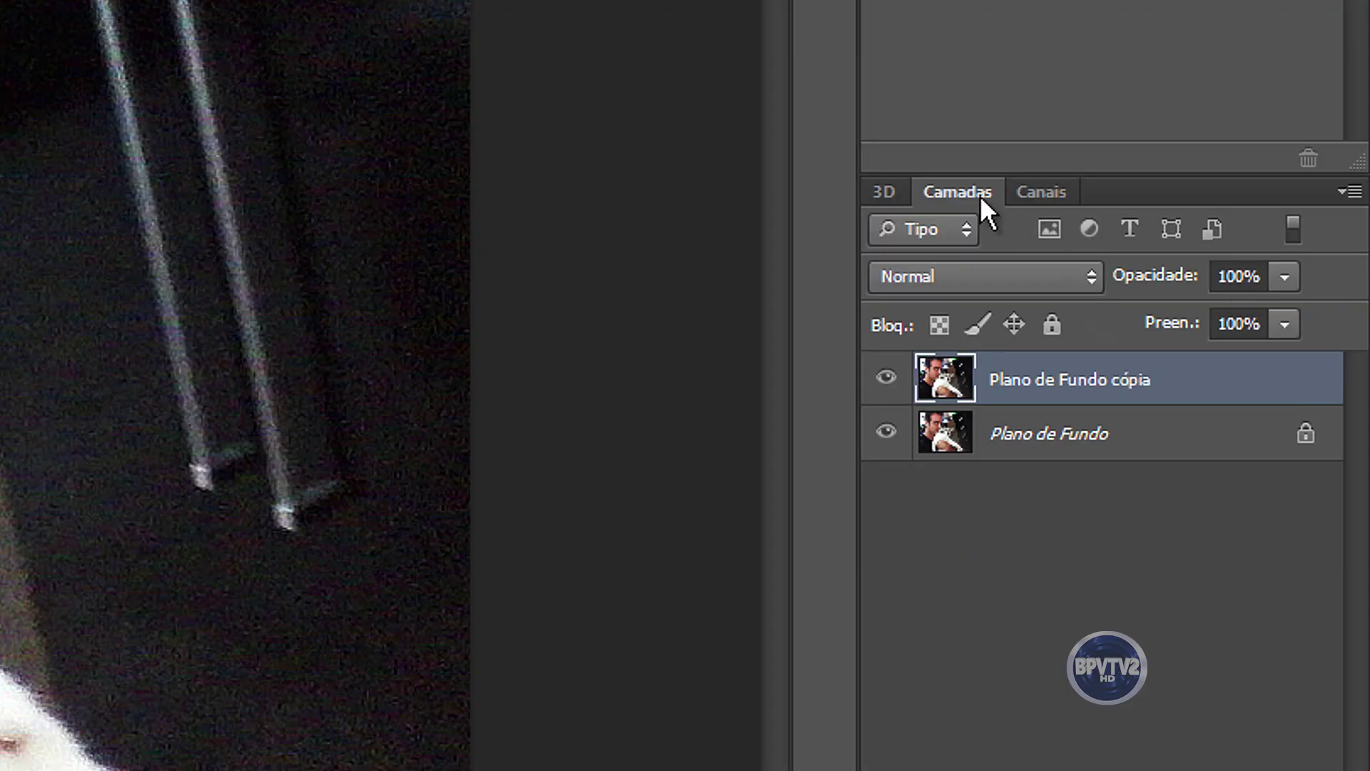
{"action": "left_click", "coordinate": [1057, 191]}
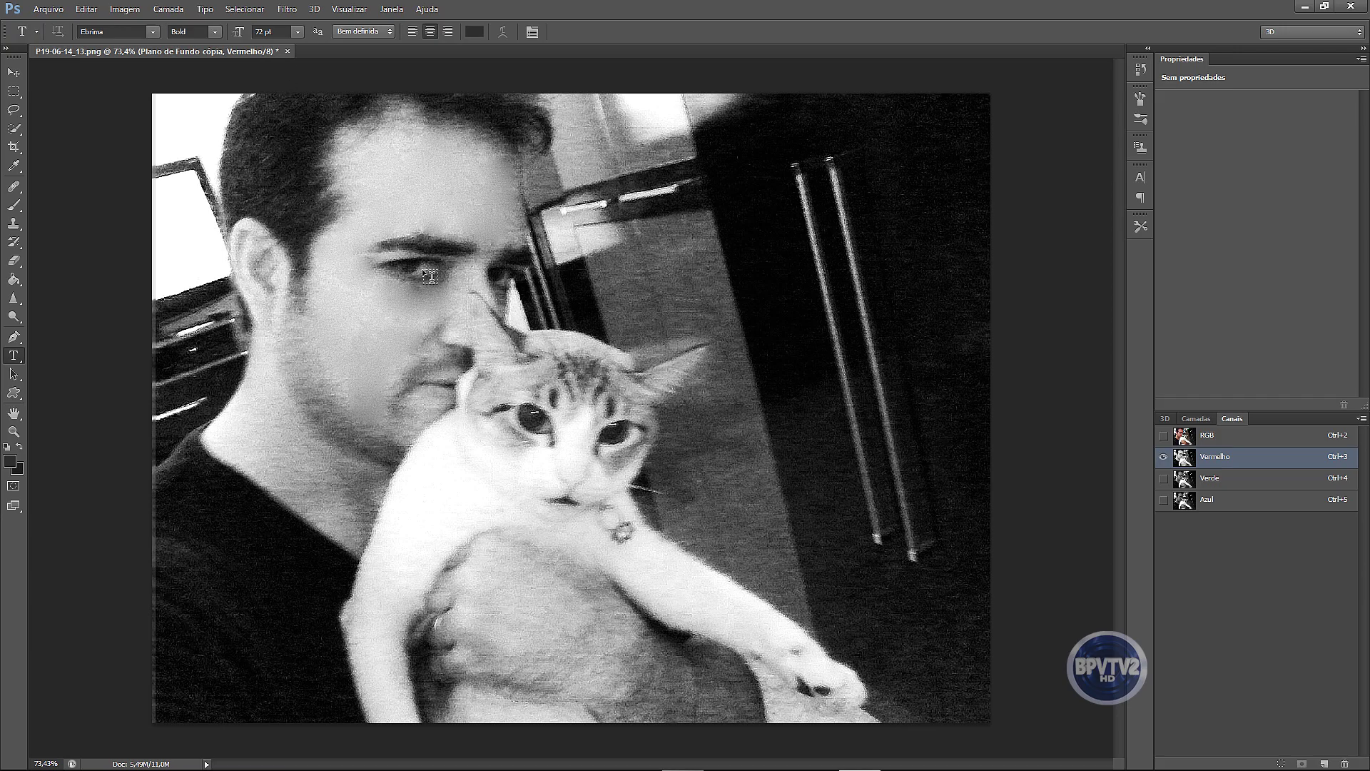
Step: Apply a 2.4-pixel Desfoque Gaussiano to the copy's Vermelho (Red) channel
{"action": "left_click", "coordinate": [288, 10]}
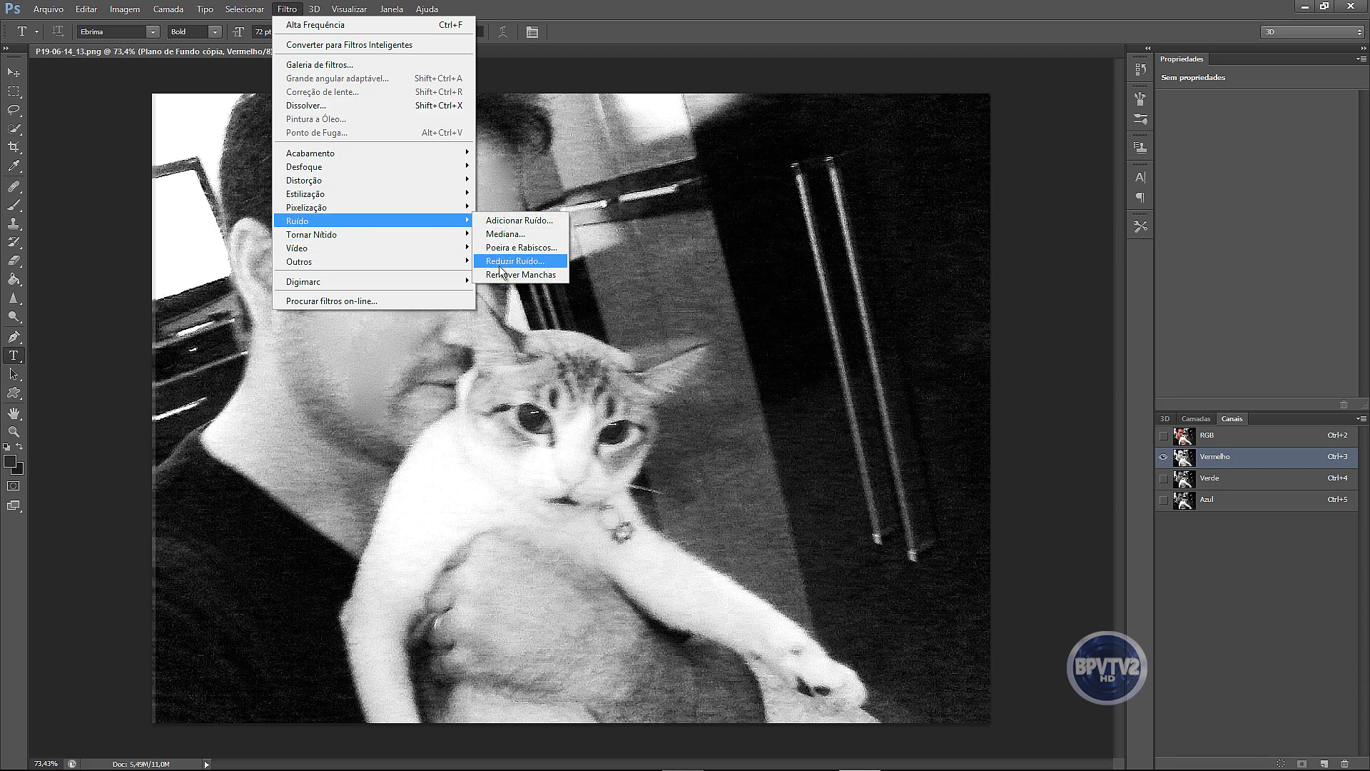
{"action": "mouse_move", "coordinate": [321, 167]}
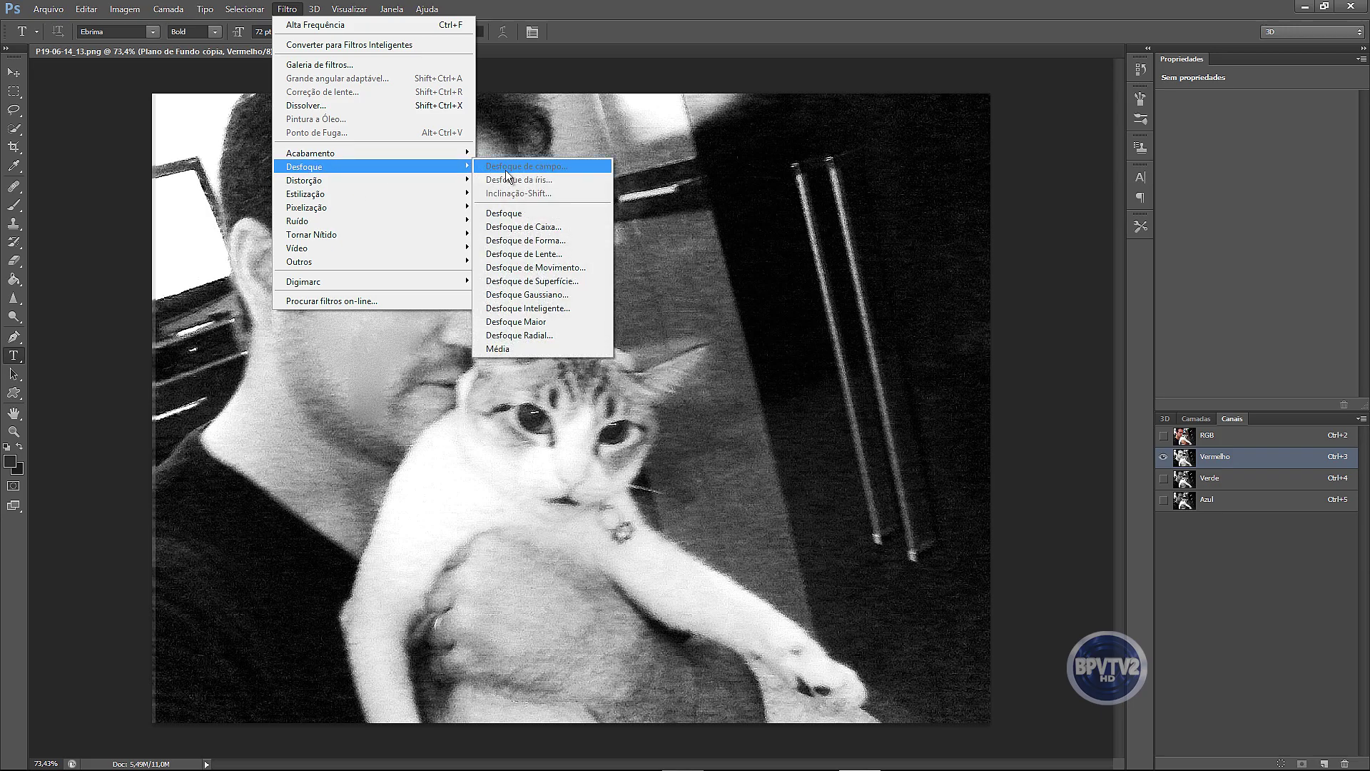
{"action": "left_click", "coordinate": [544, 301]}
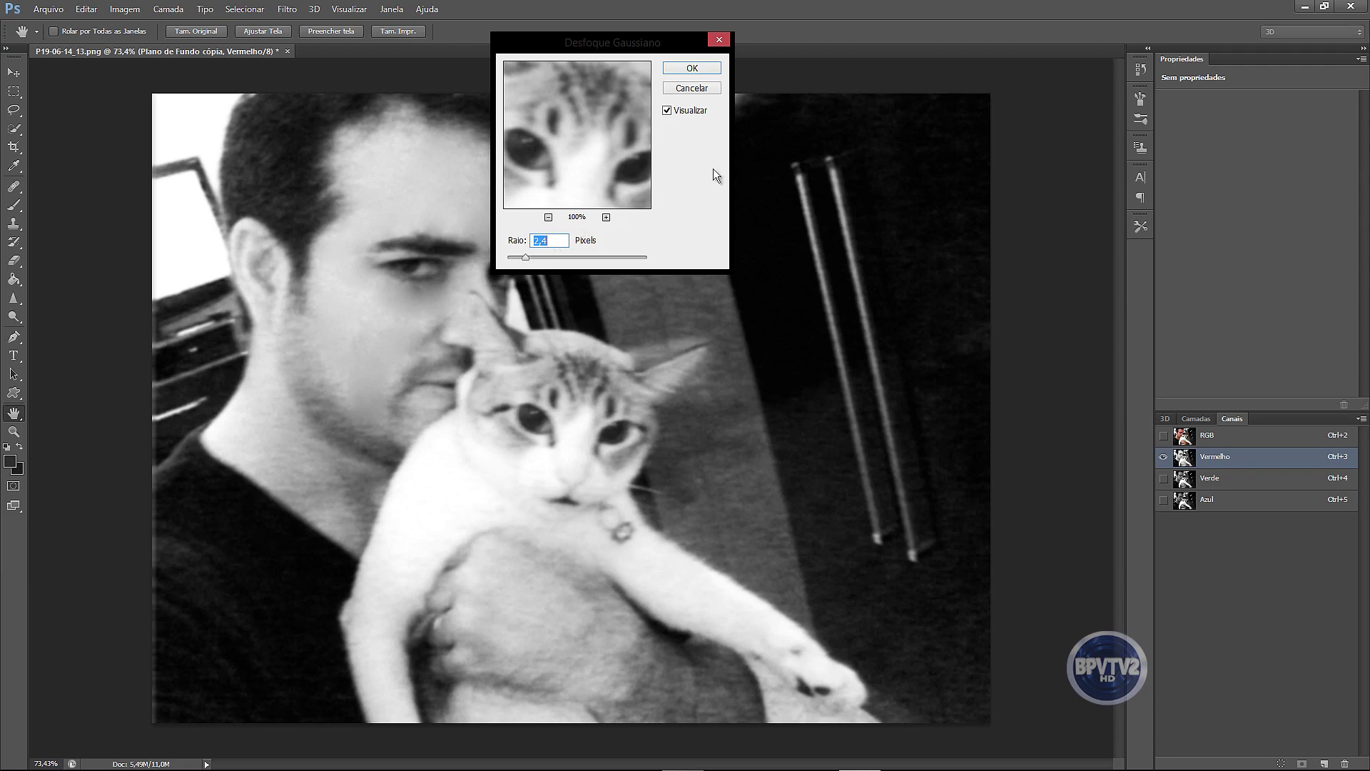
{"action": "left_click", "coordinate": [698, 69]}
{"action": "key", "text": "t"}
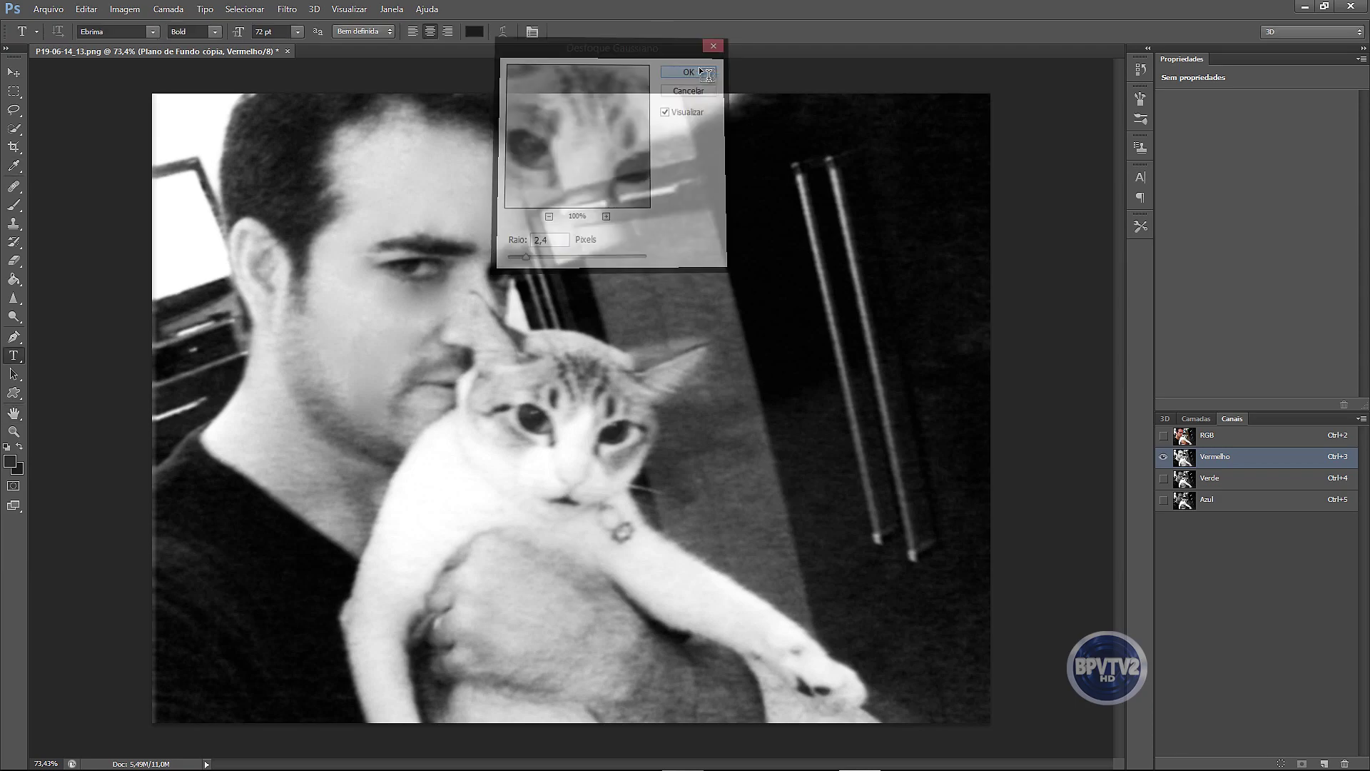
Step: Apply the same Desfoque Gaussiano to the Verde and Azul channels
{"action": "left_click", "coordinate": [1258, 486]}
{"action": "left_click", "coordinate": [287, 8]}
{"action": "left_click", "coordinate": [613, 335]}
{"action": "key", "text": "Return"}
{"action": "left_click", "coordinate": [1234, 499]}
{"action": "left_click", "coordinate": [287, 9]}
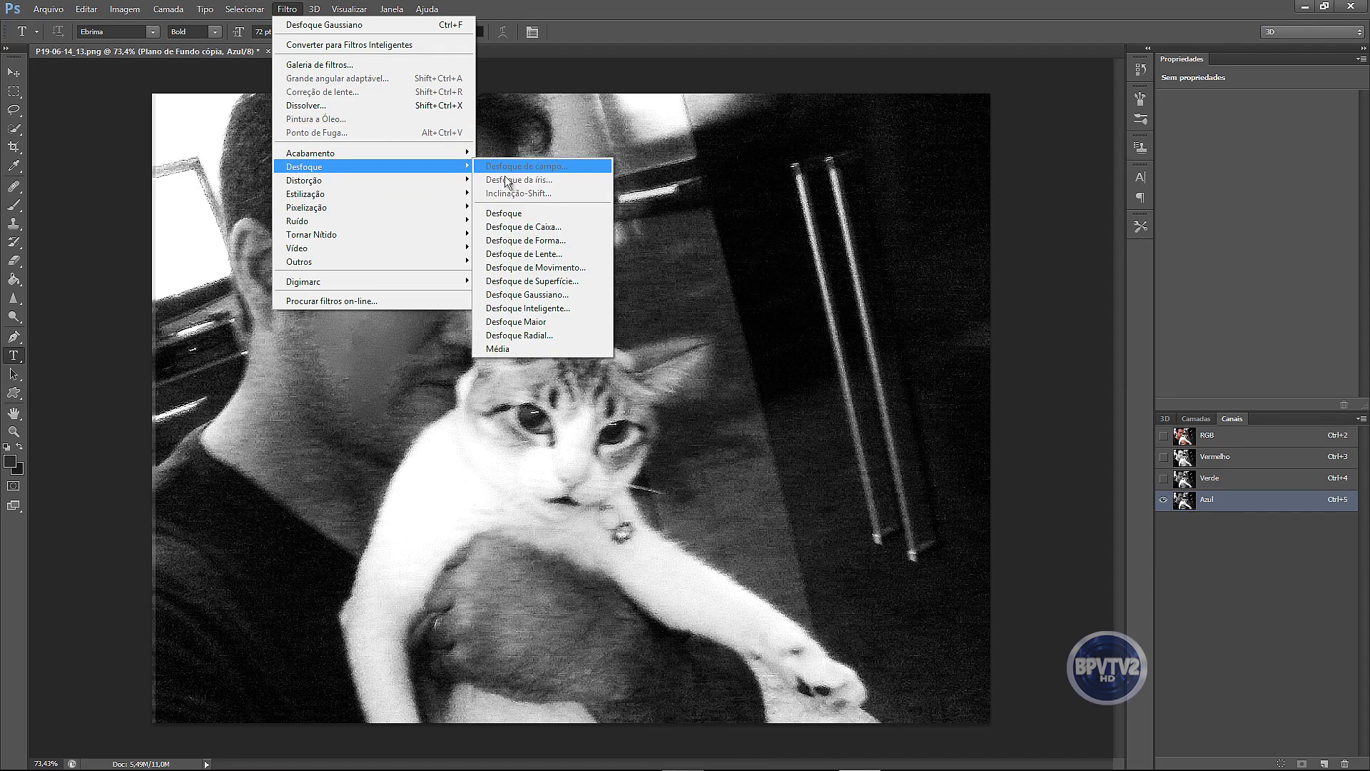
{"action": "left_click", "coordinate": [537, 292]}
{"action": "key", "text": "Return"}
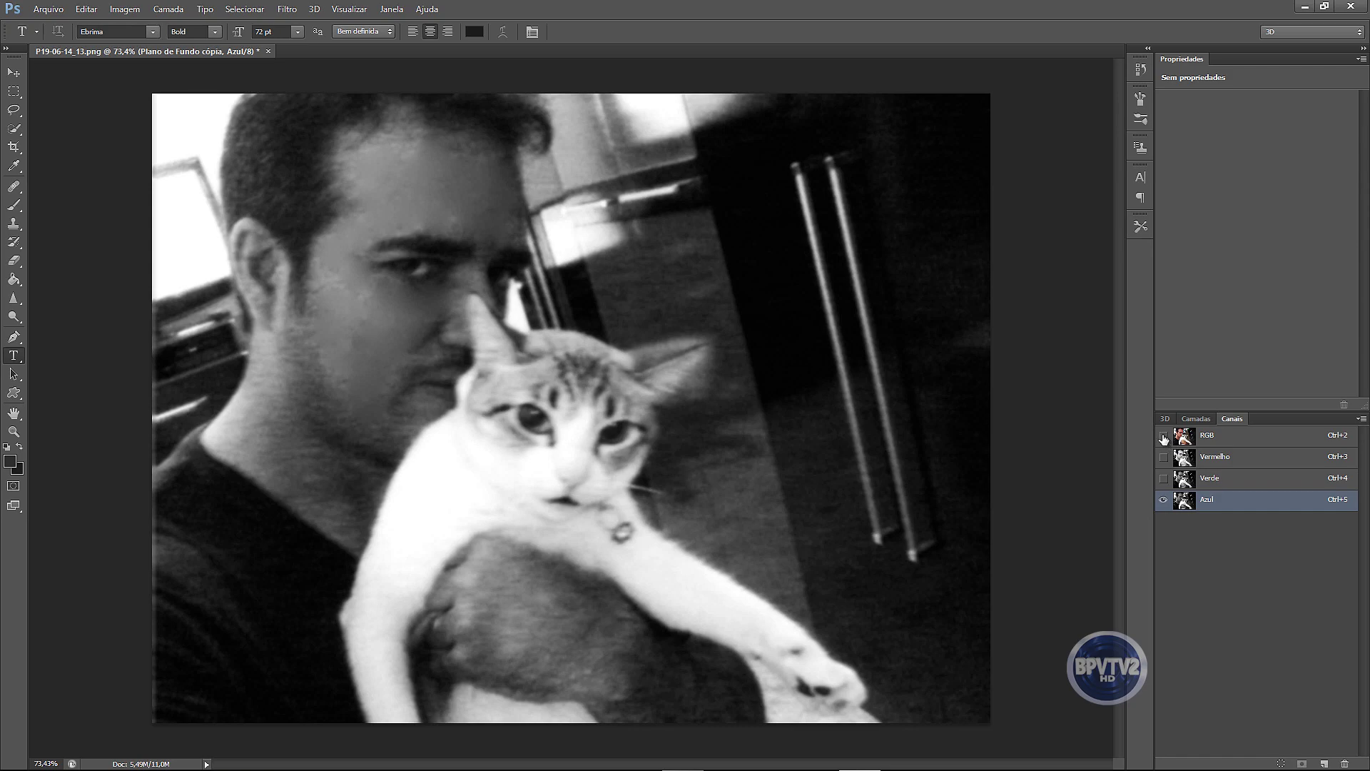
Step: Restore the RGB composite, return to Camadas, and toggle the blurred copy to compare, ending visible
{"action": "left_click", "coordinate": [1164, 435]}
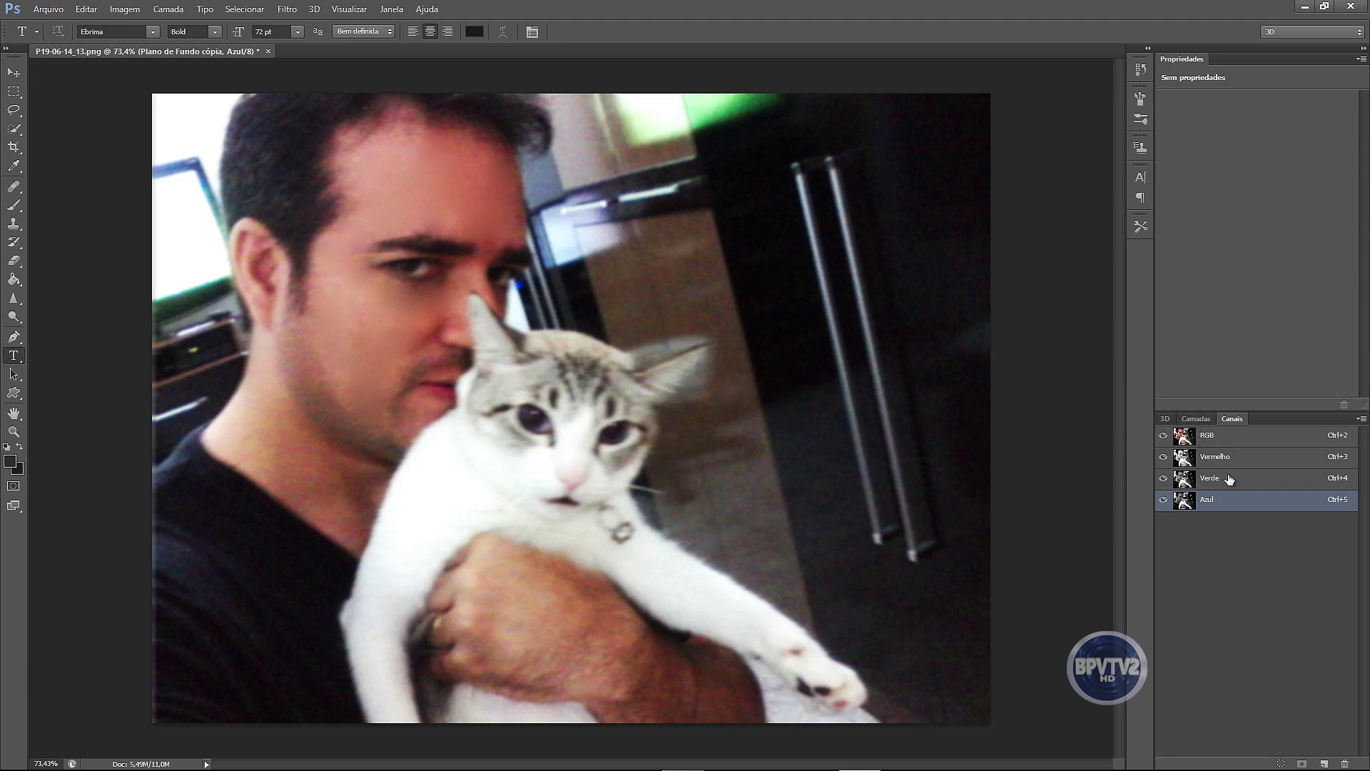
{"action": "left_click", "coordinate": [1198, 419]}
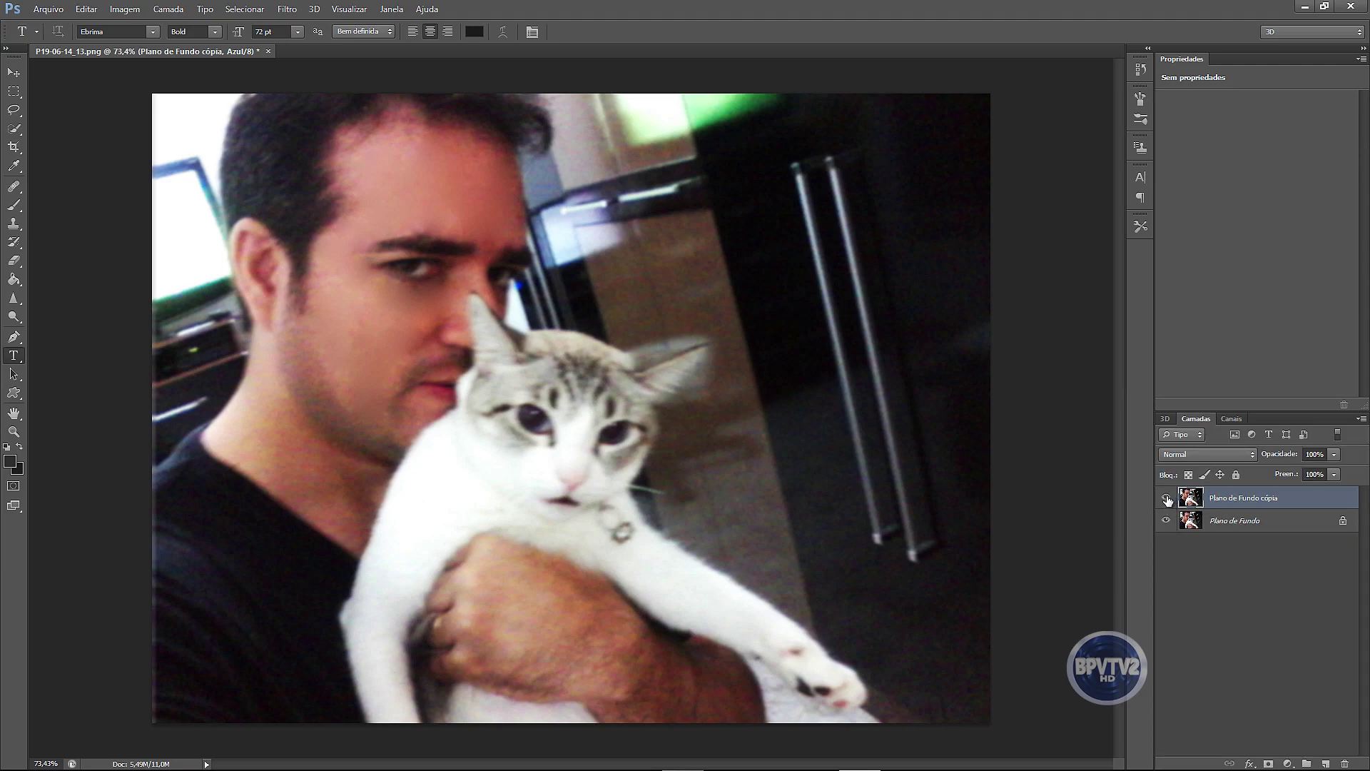
{"action": "left_click", "coordinate": [1166, 499]}
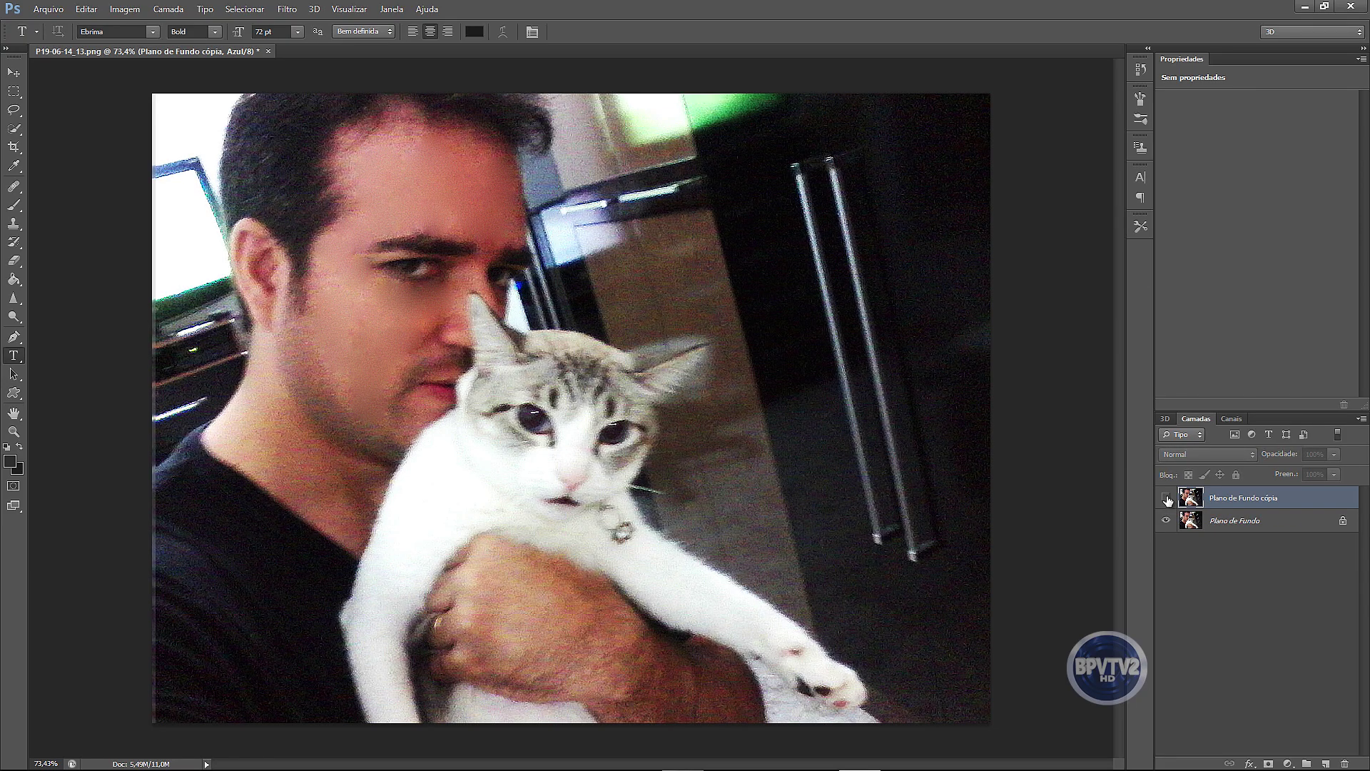
{"action": "left_click", "coordinate": [1166, 499]}
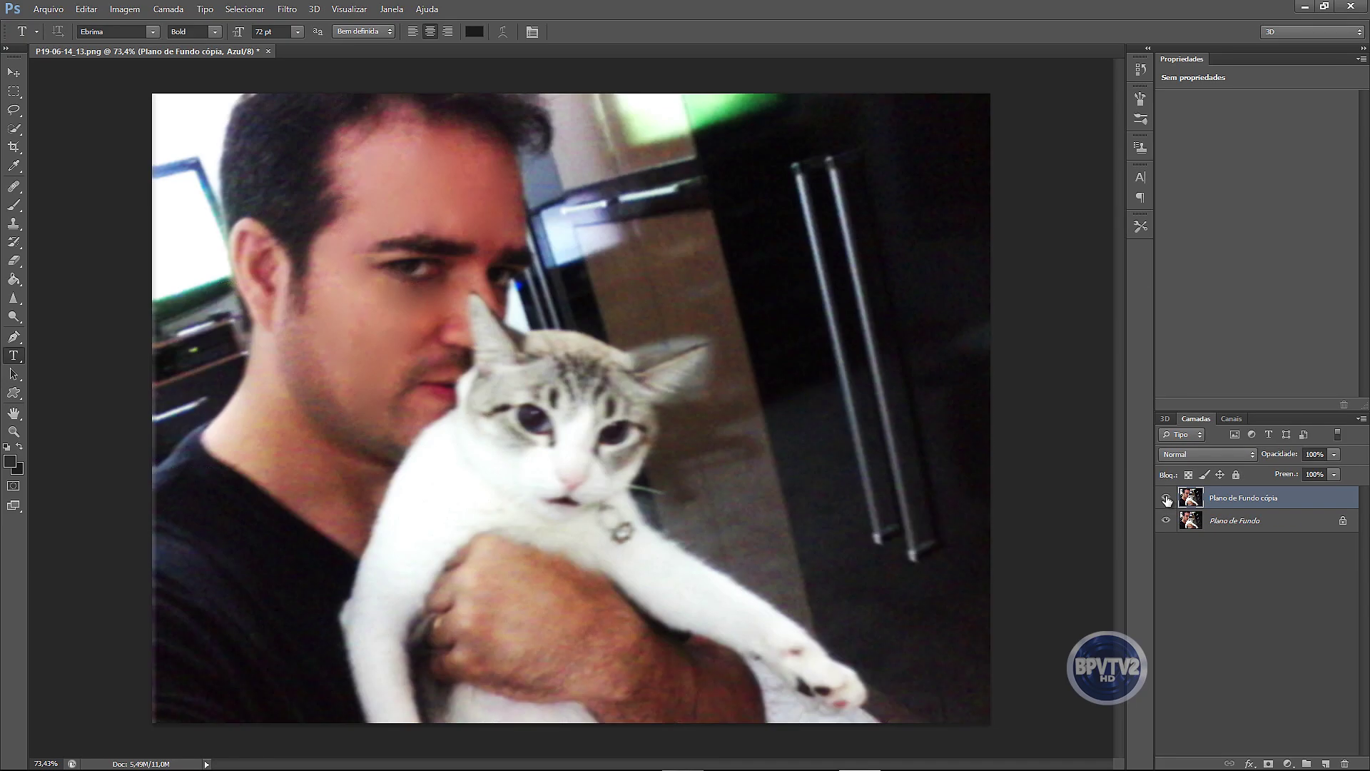
{"action": "left_click", "coordinate": [1166, 499]}
{"action": "left_click", "coordinate": [1166, 499]}
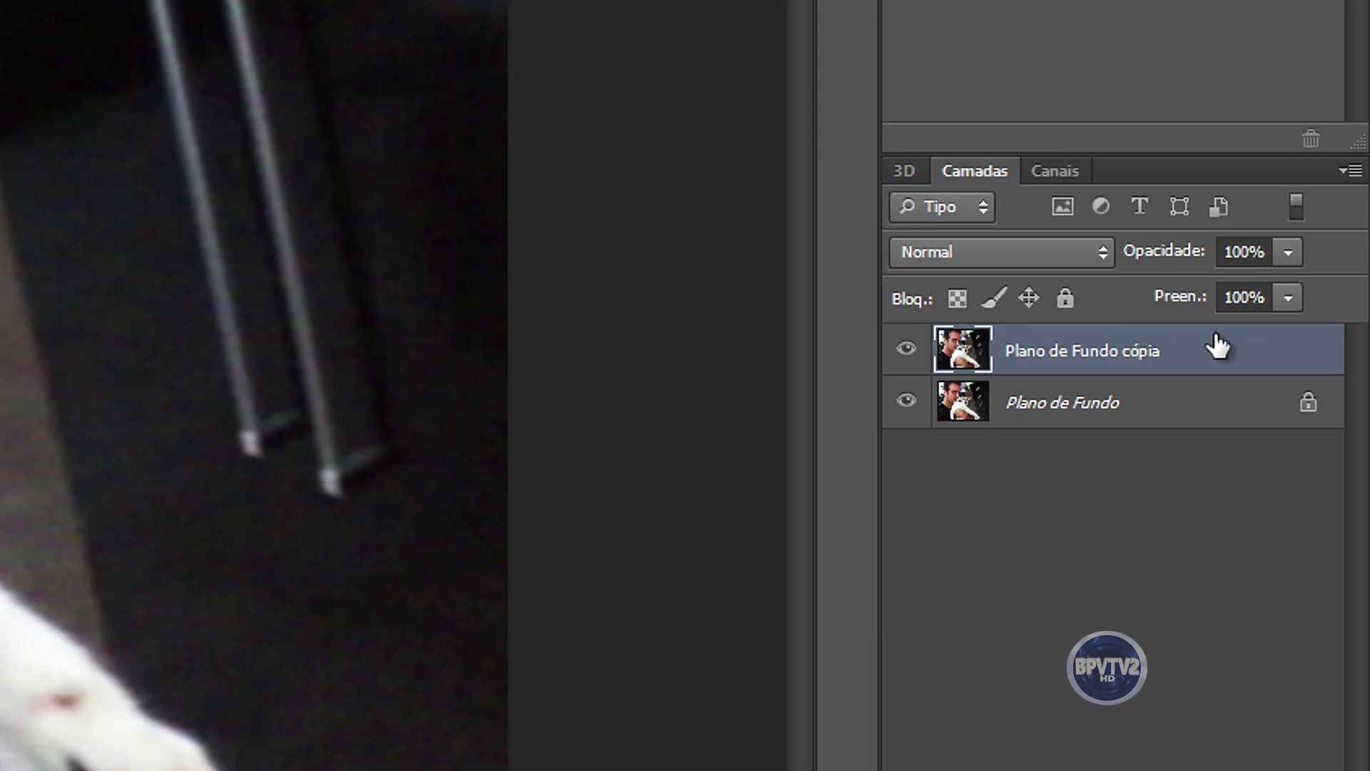
Step: Duplicate Plano de Fundo cópia into a new top layer, Plano de Fundo cópia 2
{"action": "right_click", "coordinate": [1193, 333]}
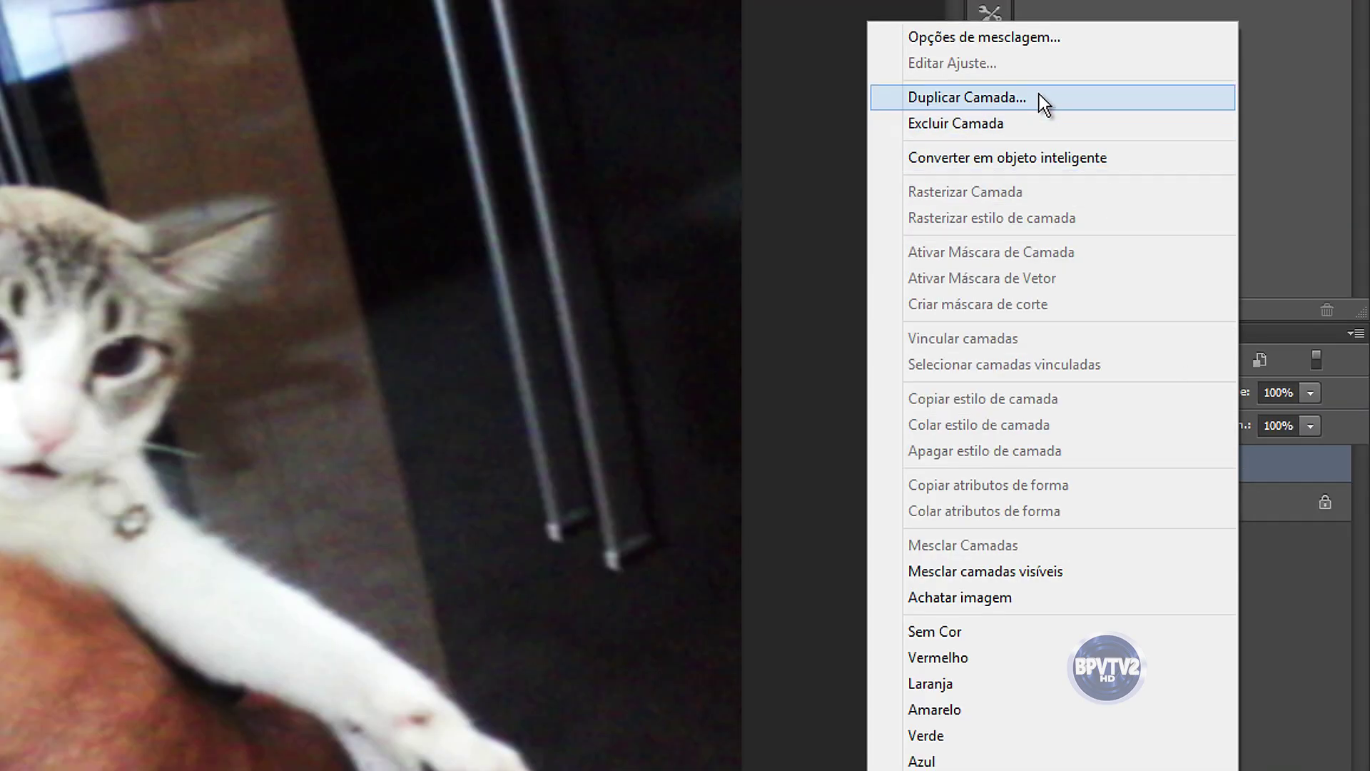
{"action": "left_click", "coordinate": [1039, 95]}
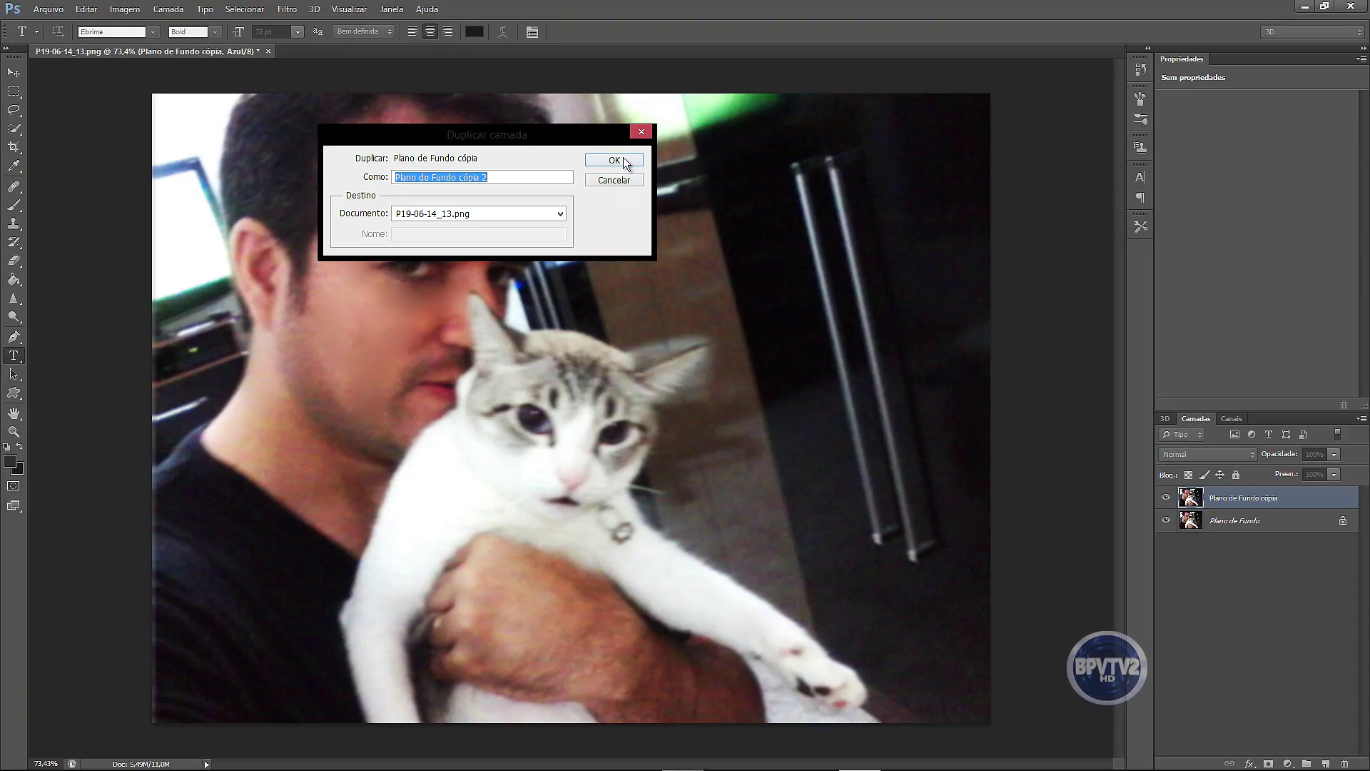
{"action": "left_click", "coordinate": [614, 160]}
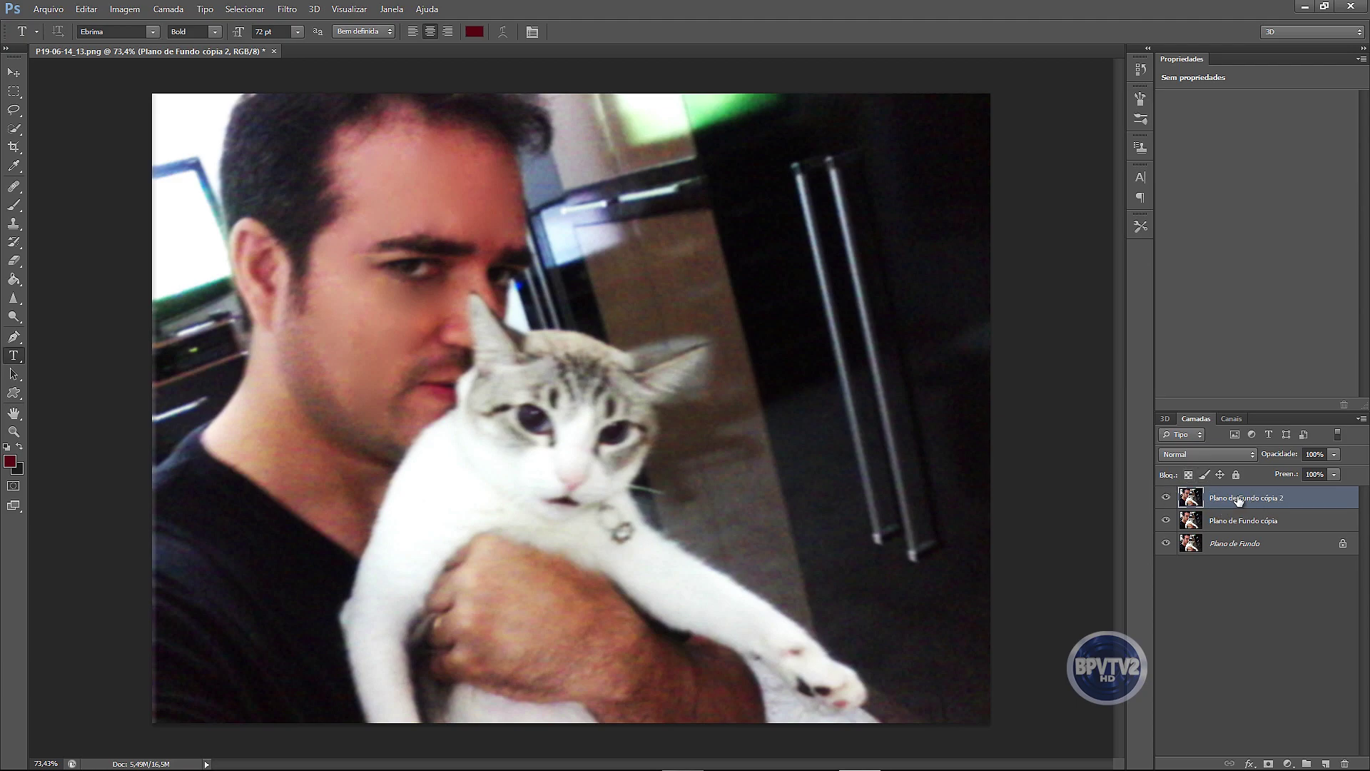
Step: Apply the Alta Frequência (High Pass) filter to Plano de Fundo cópia 2
{"action": "left_click", "coordinate": [287, 8]}
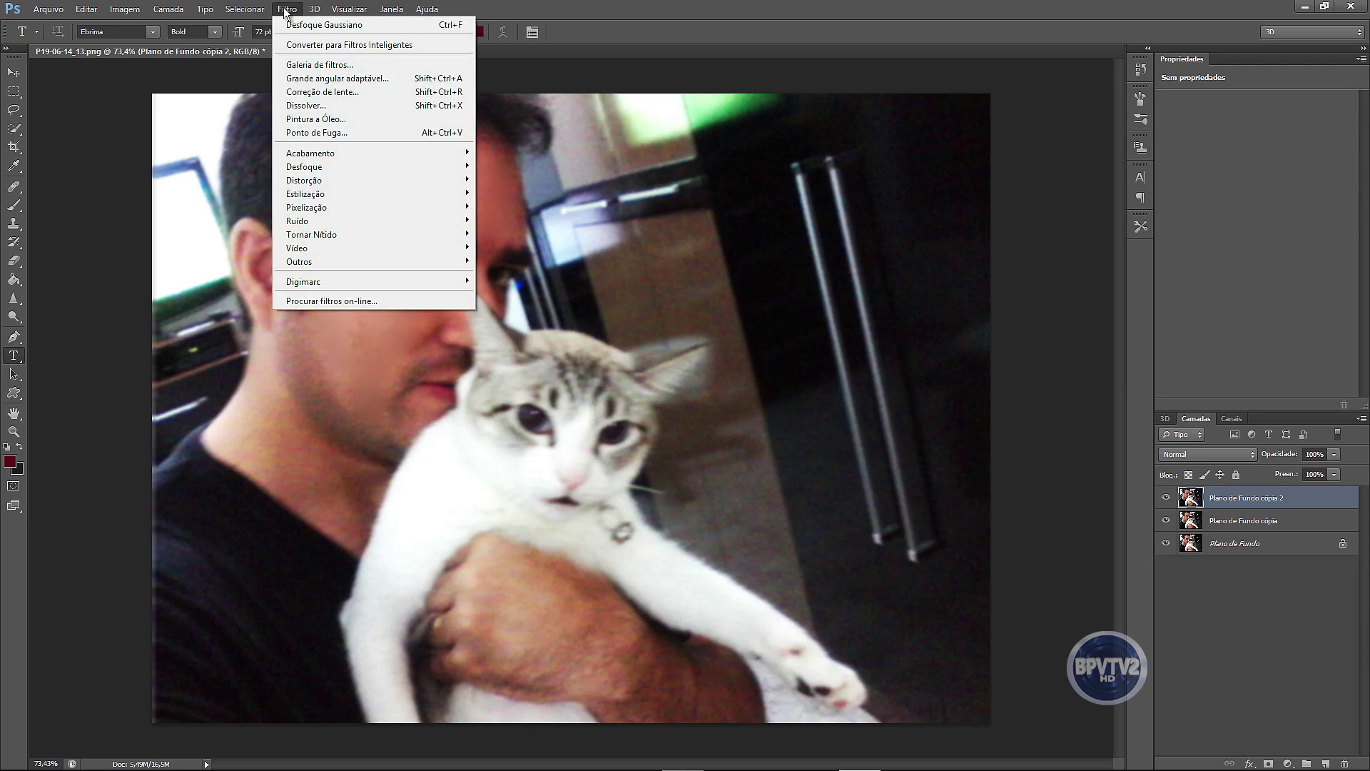
{"action": "mouse_move", "coordinate": [321, 262]}
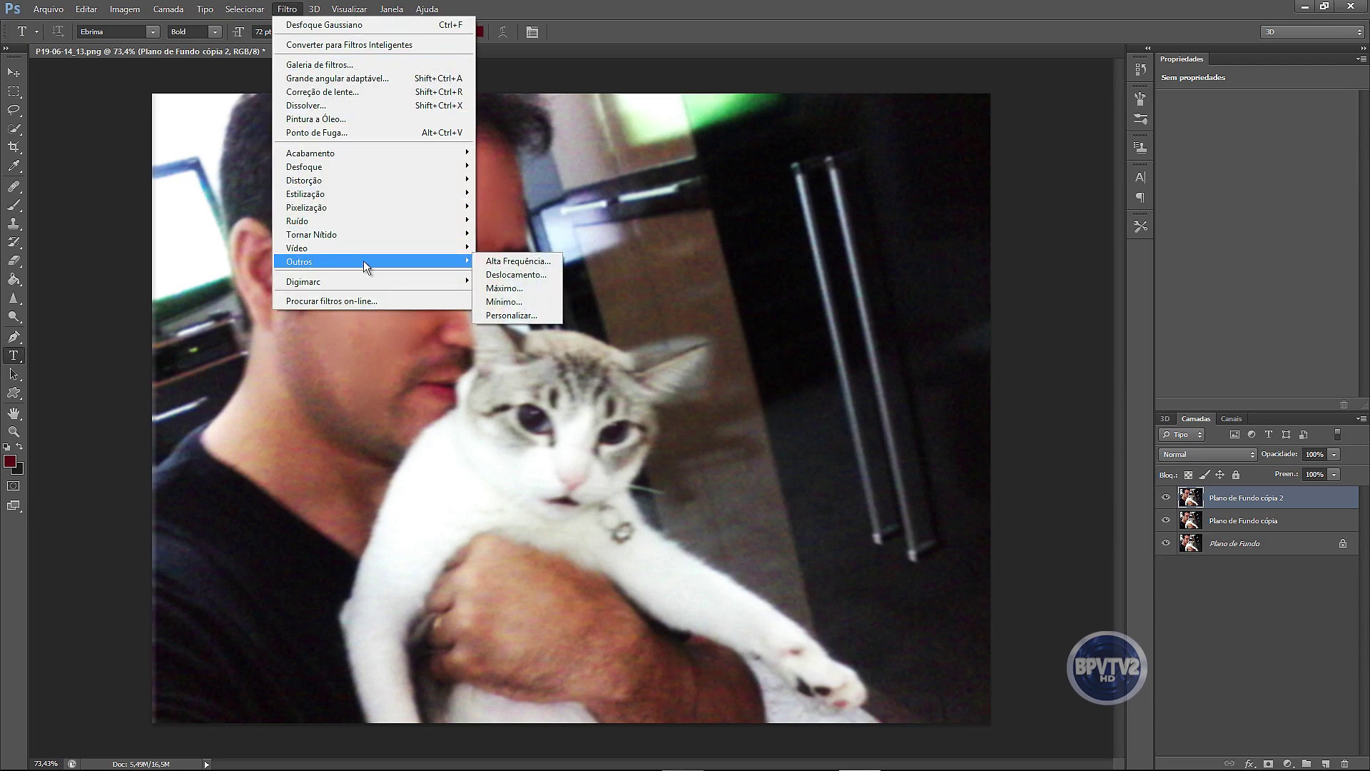
{"action": "left_click", "coordinate": [521, 262]}
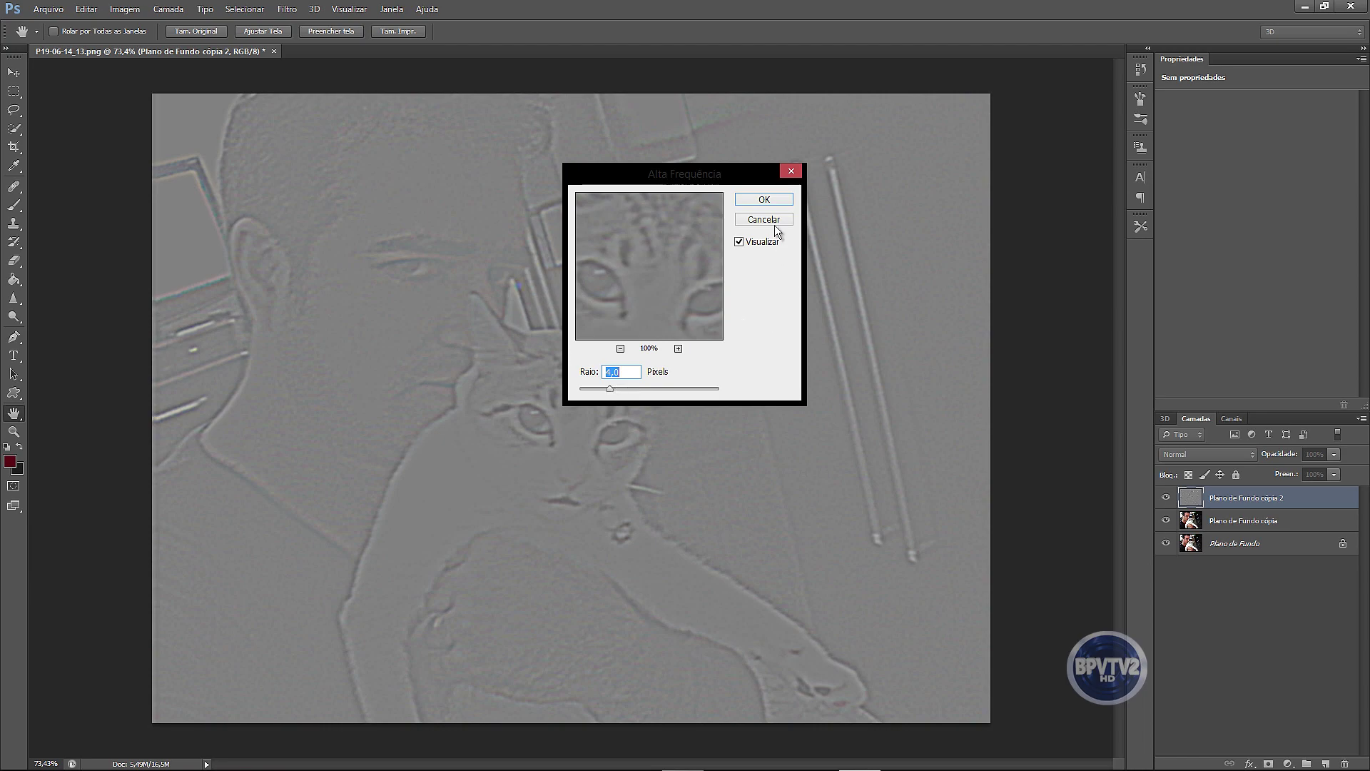
{"action": "left_click", "coordinate": [764, 200]}
{"action": "key", "text": "t"}
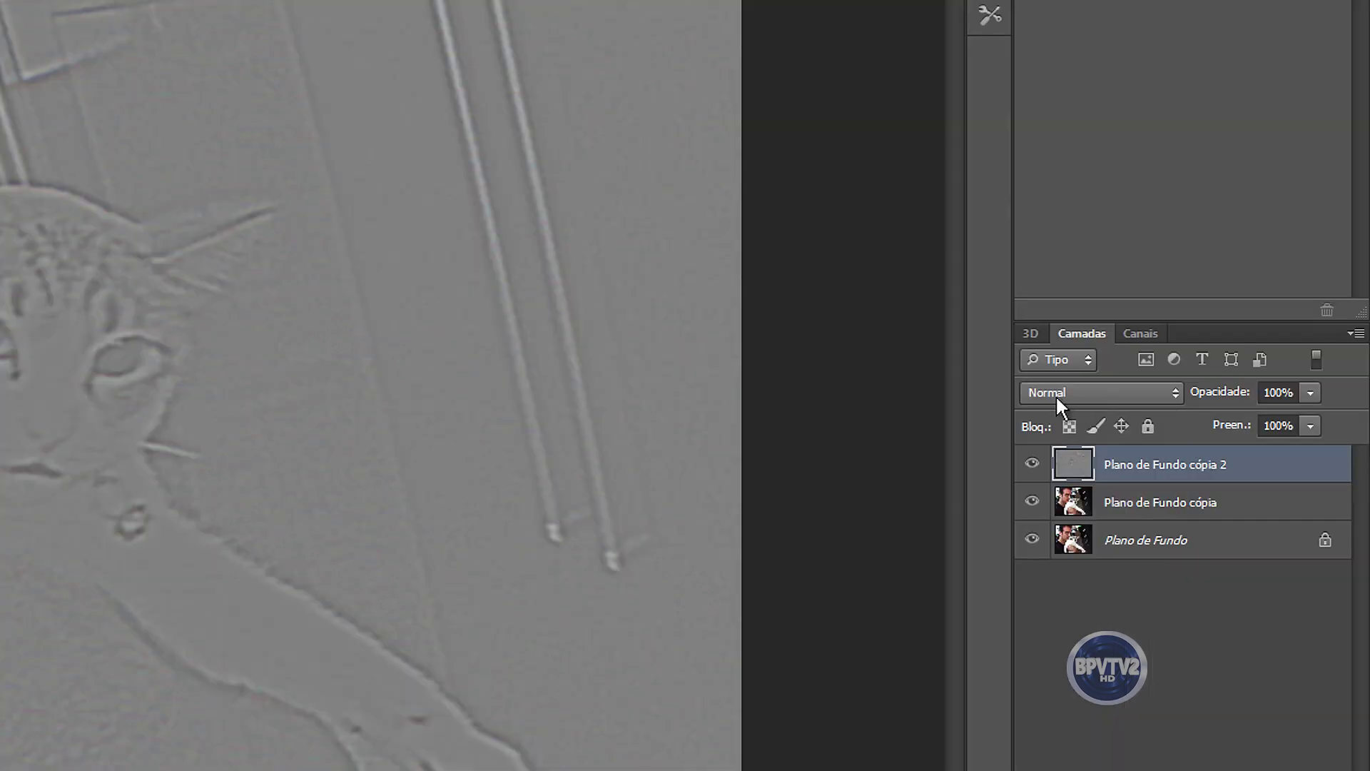
Step: Set the high-pass layer's blend mode to Sobrepor (Overlay), then hide it to compare
{"action": "left_click", "coordinate": [1176, 392]}
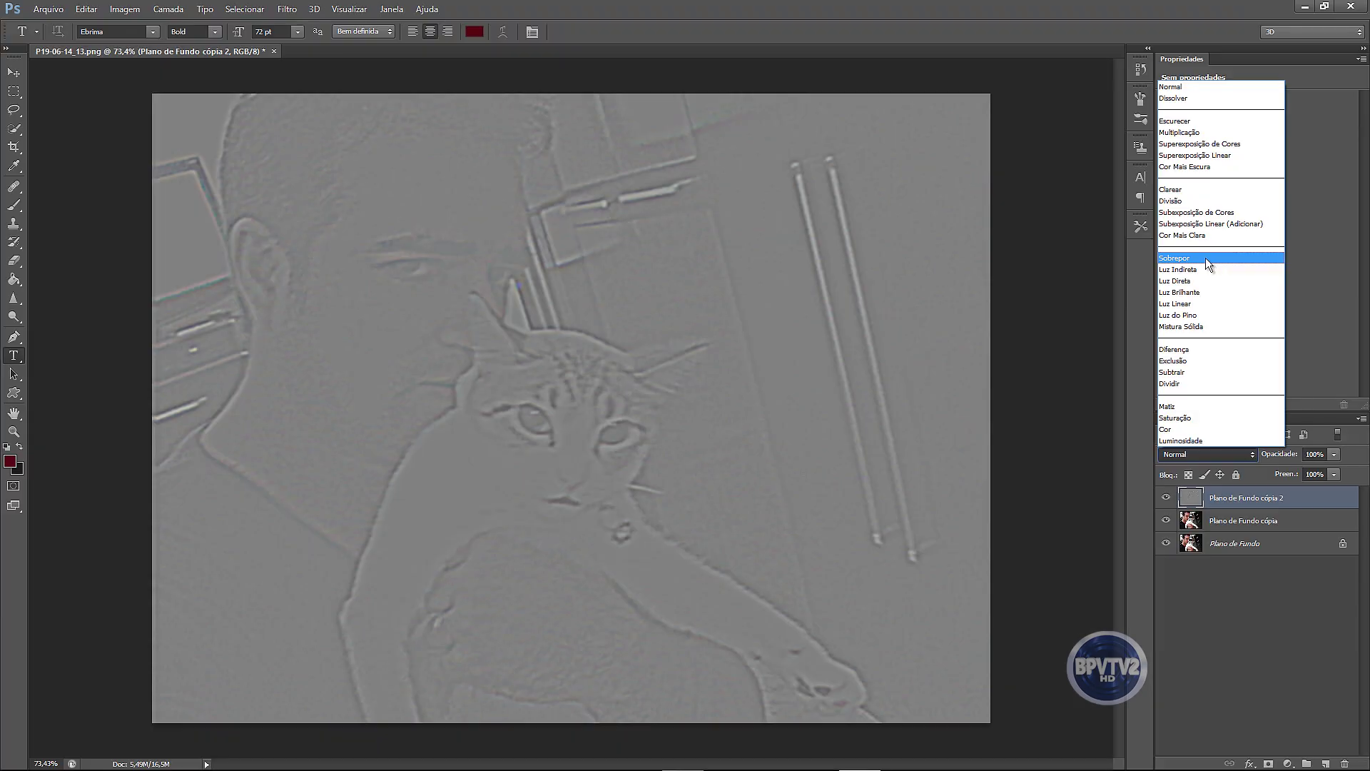
{"action": "left_click", "coordinate": [1097, 67]}
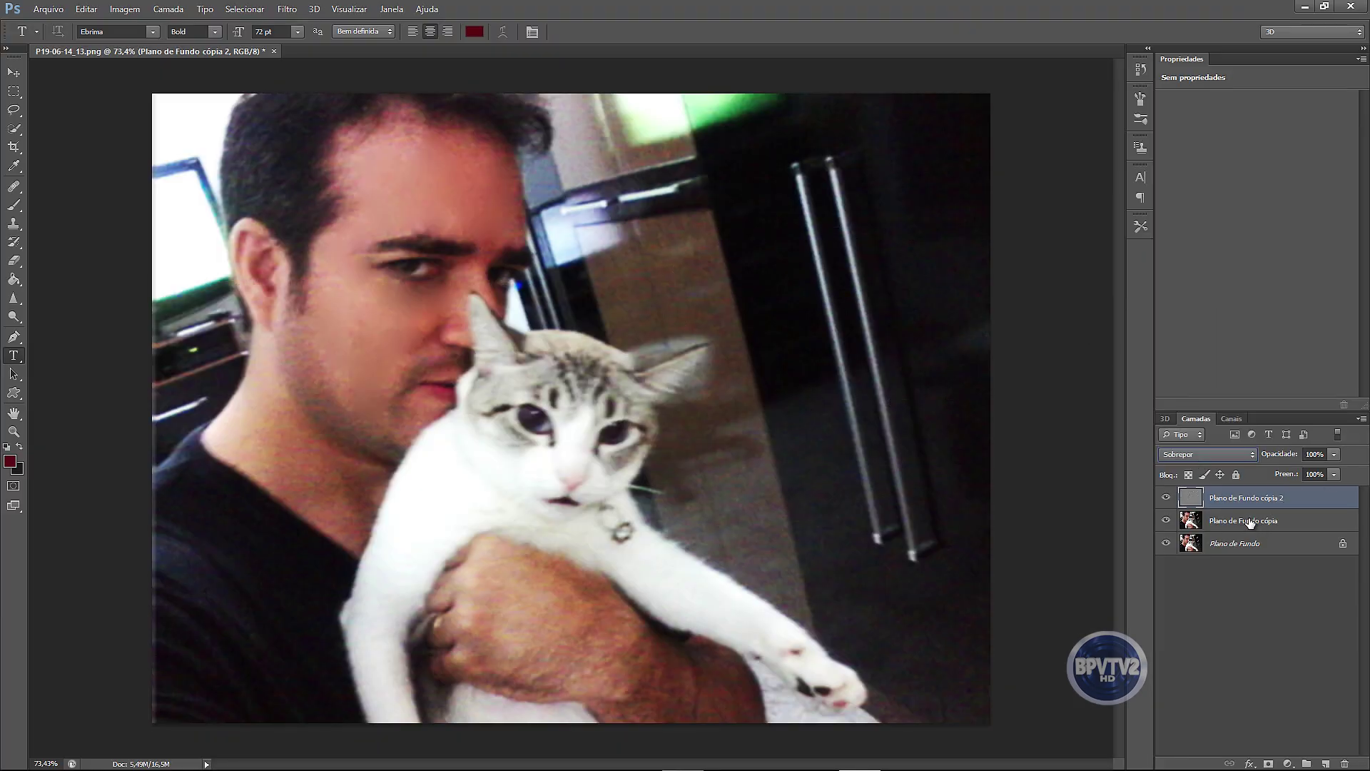
{"action": "left_click", "coordinate": [1165, 499]}
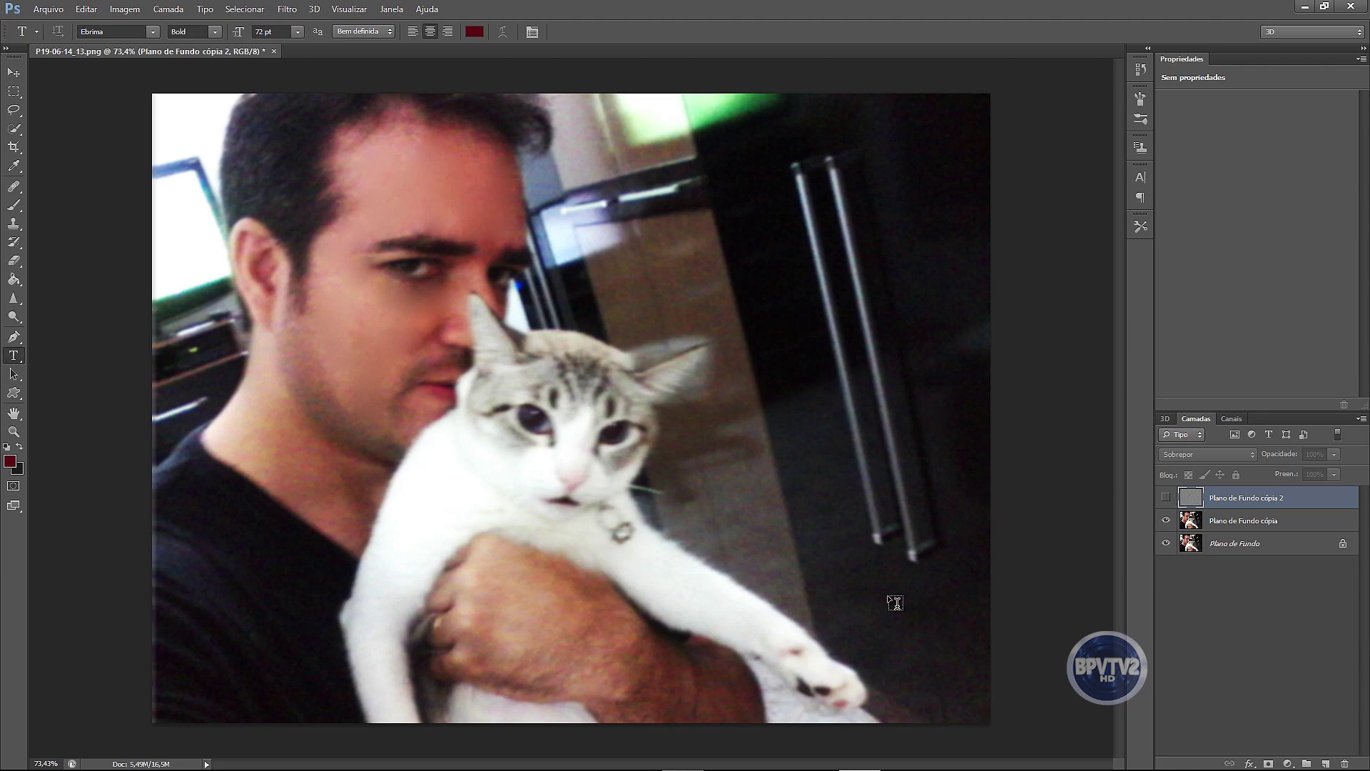
{"action": "left_click", "coordinate": [1166, 521]}
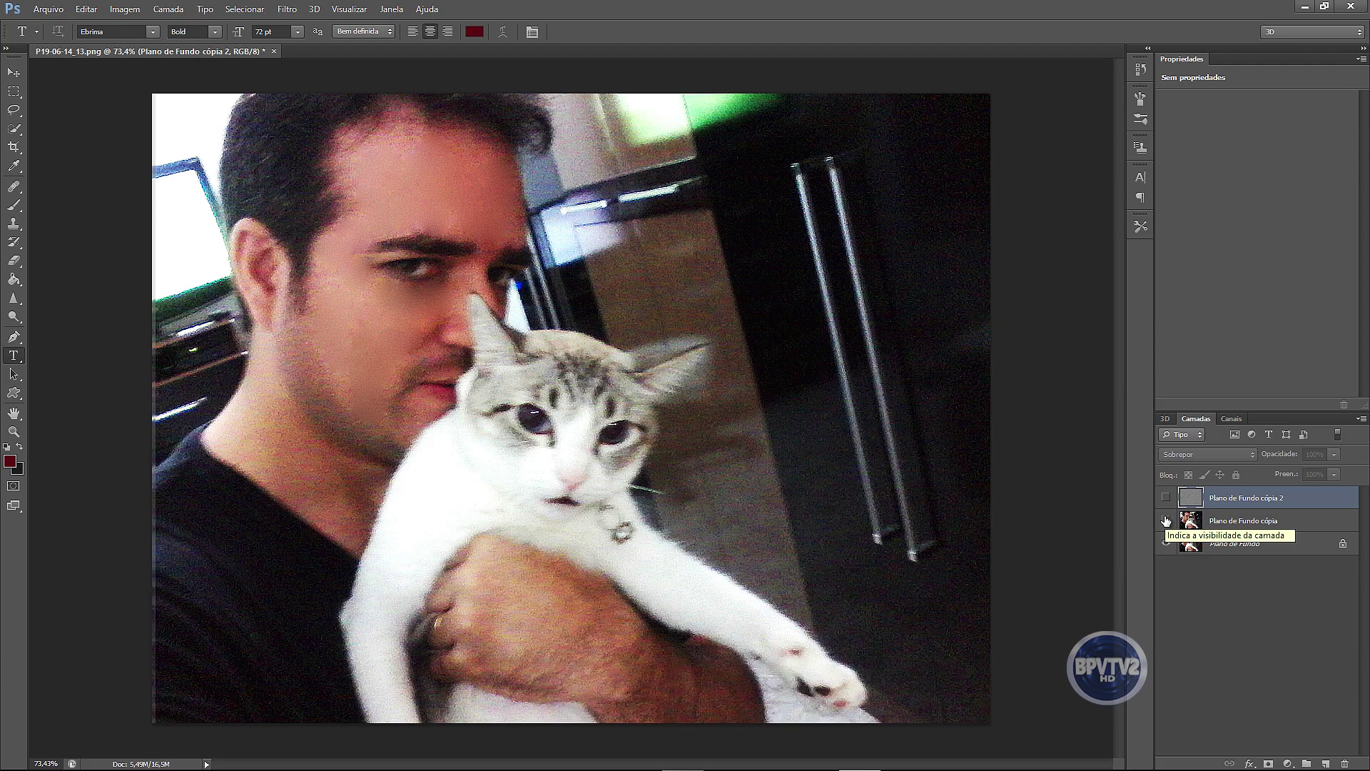
{"action": "left_click", "coordinate": [1165, 520]}
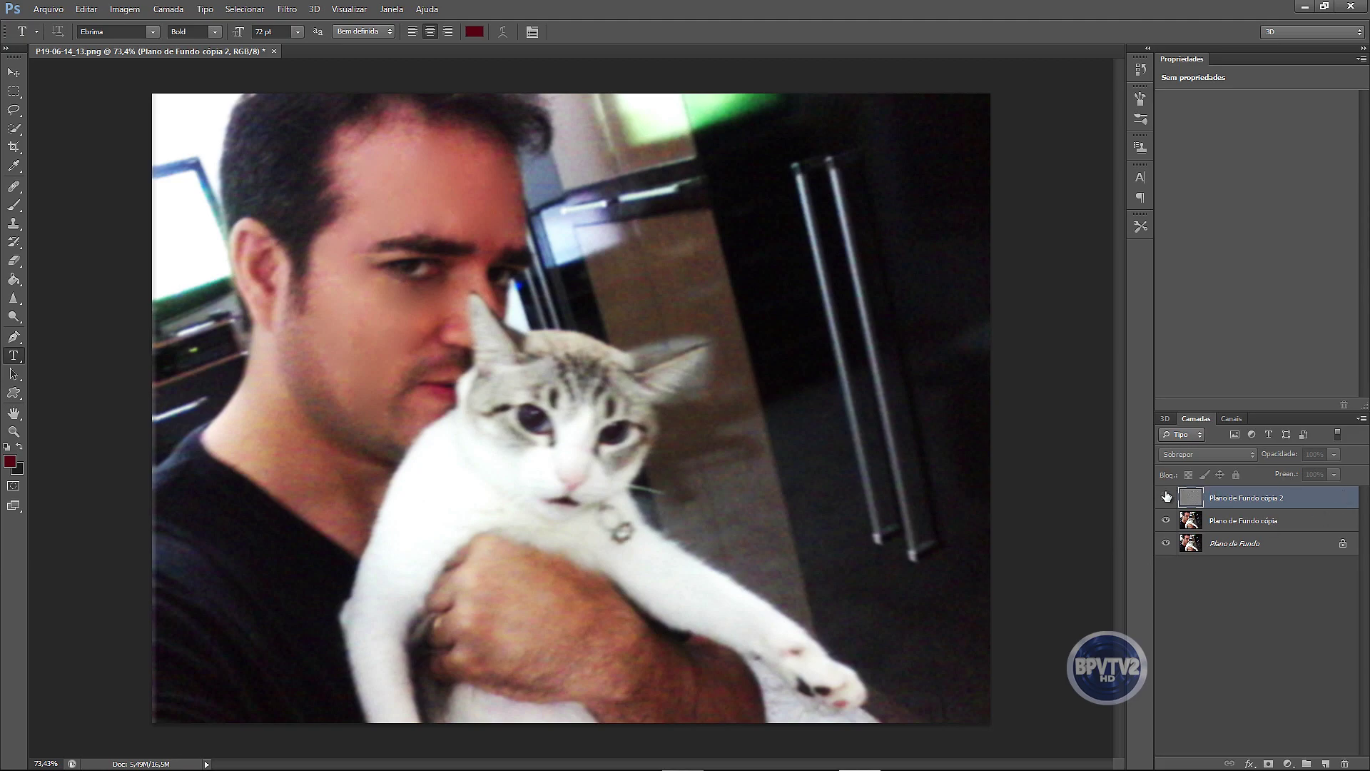
{"action": "left_click", "coordinate": [1167, 498]}
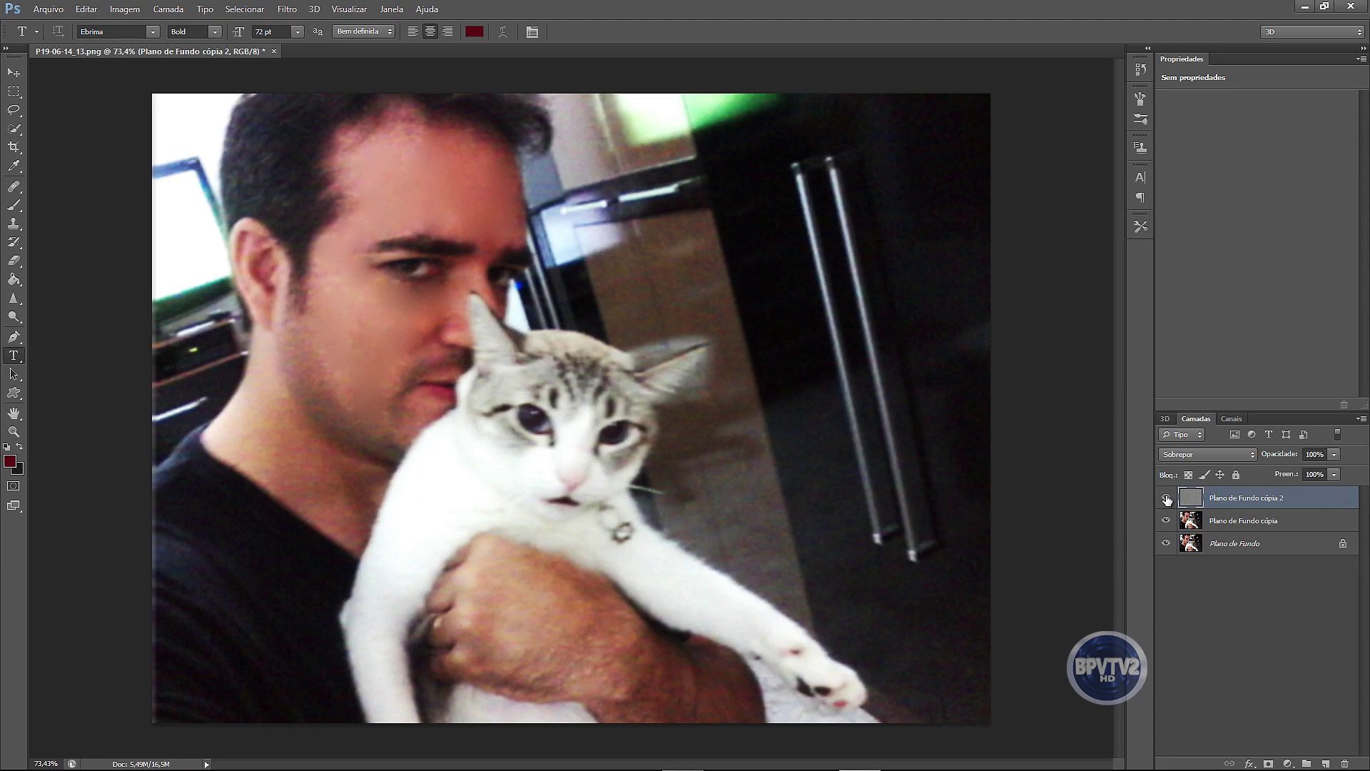
{"action": "left_click", "coordinate": [1166, 498]}
{"action": "left_click", "coordinate": [1303, 526], "text": "shift"}
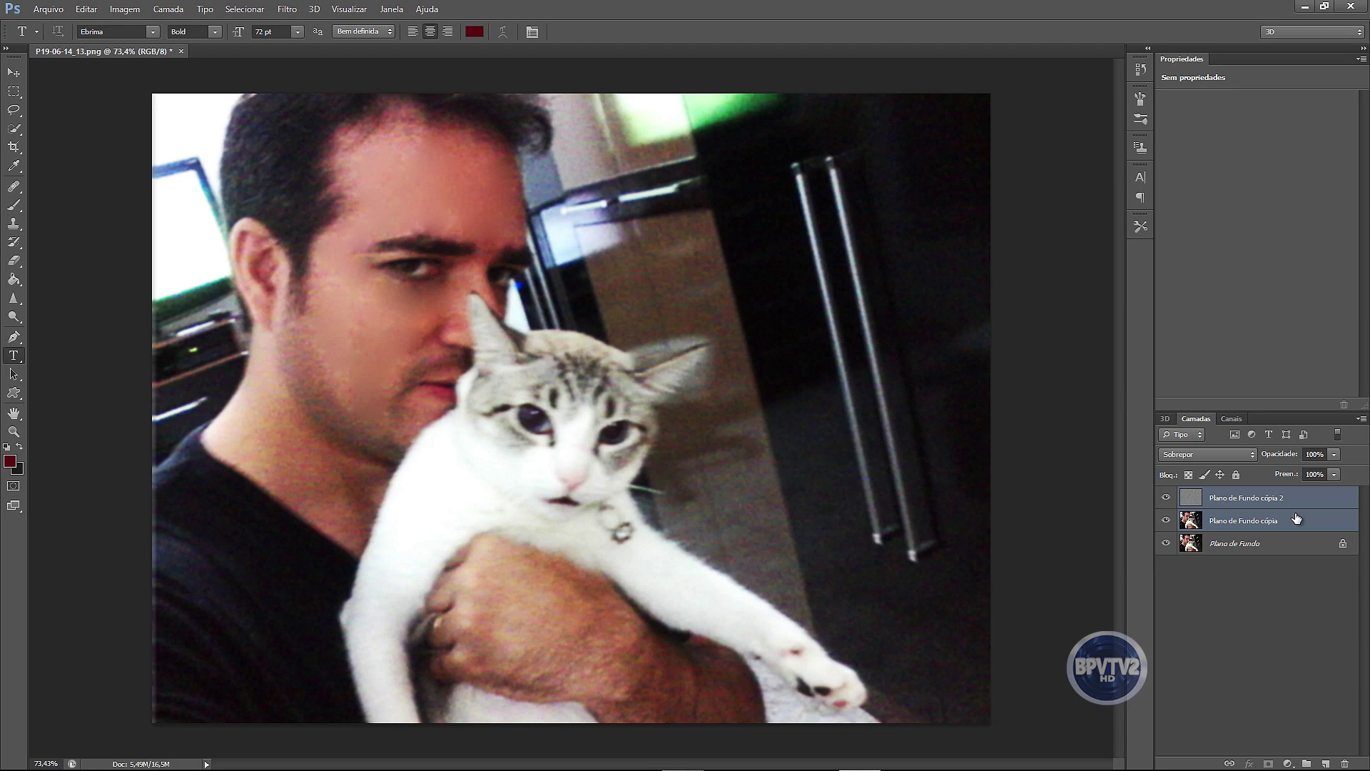
Step: Merge the high-pass layer and Plano de Fundo cópia with Mesclar Camadas, then hide the result
{"action": "right_click", "coordinate": [1297, 519]}
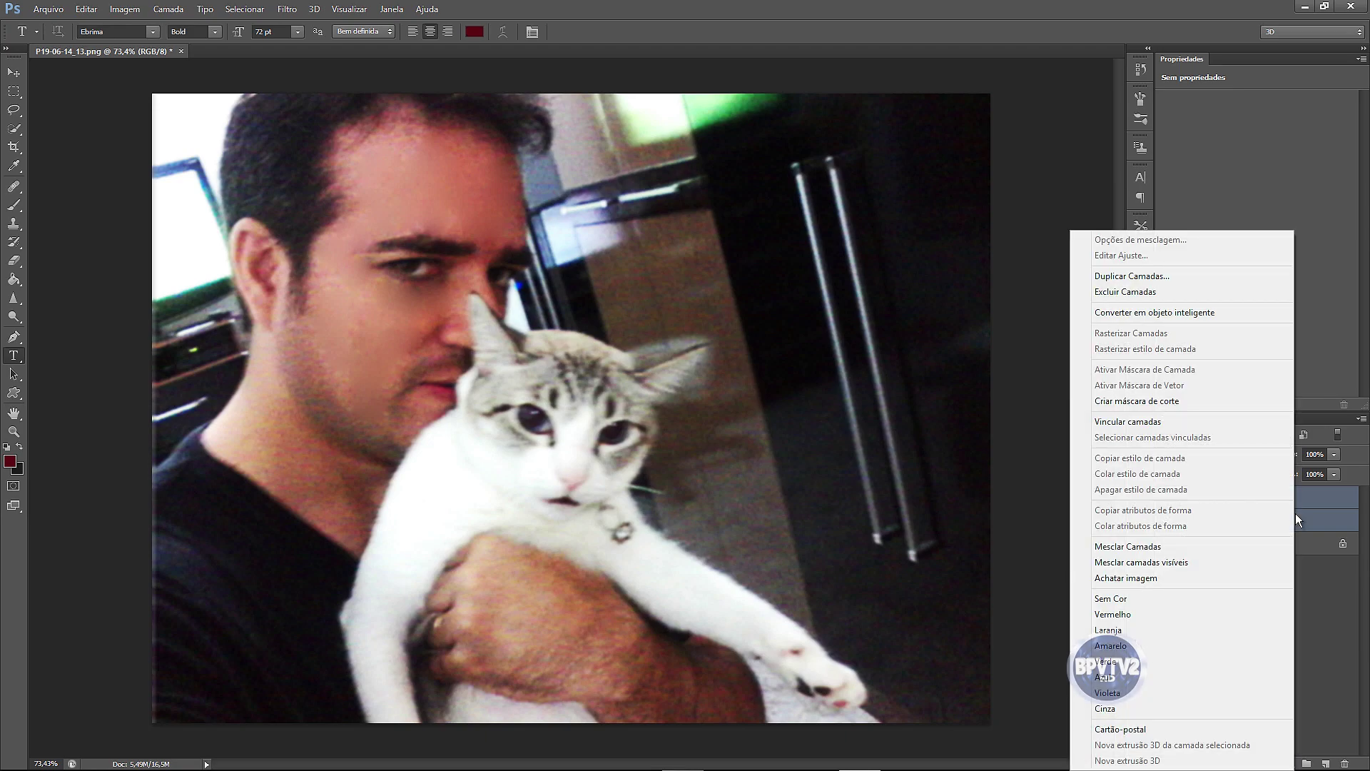
{"action": "left_click", "coordinate": [1156, 546]}
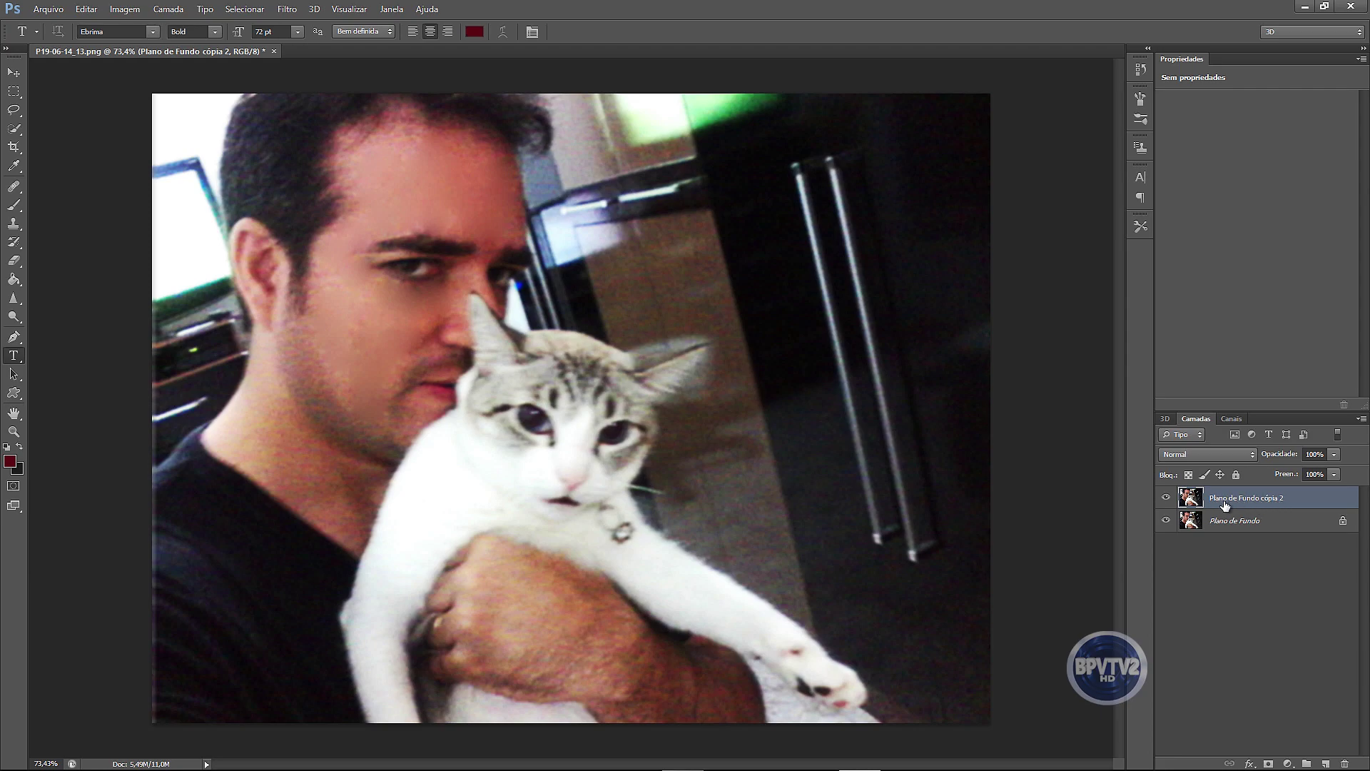
{"action": "left_click", "coordinate": [1166, 497]}
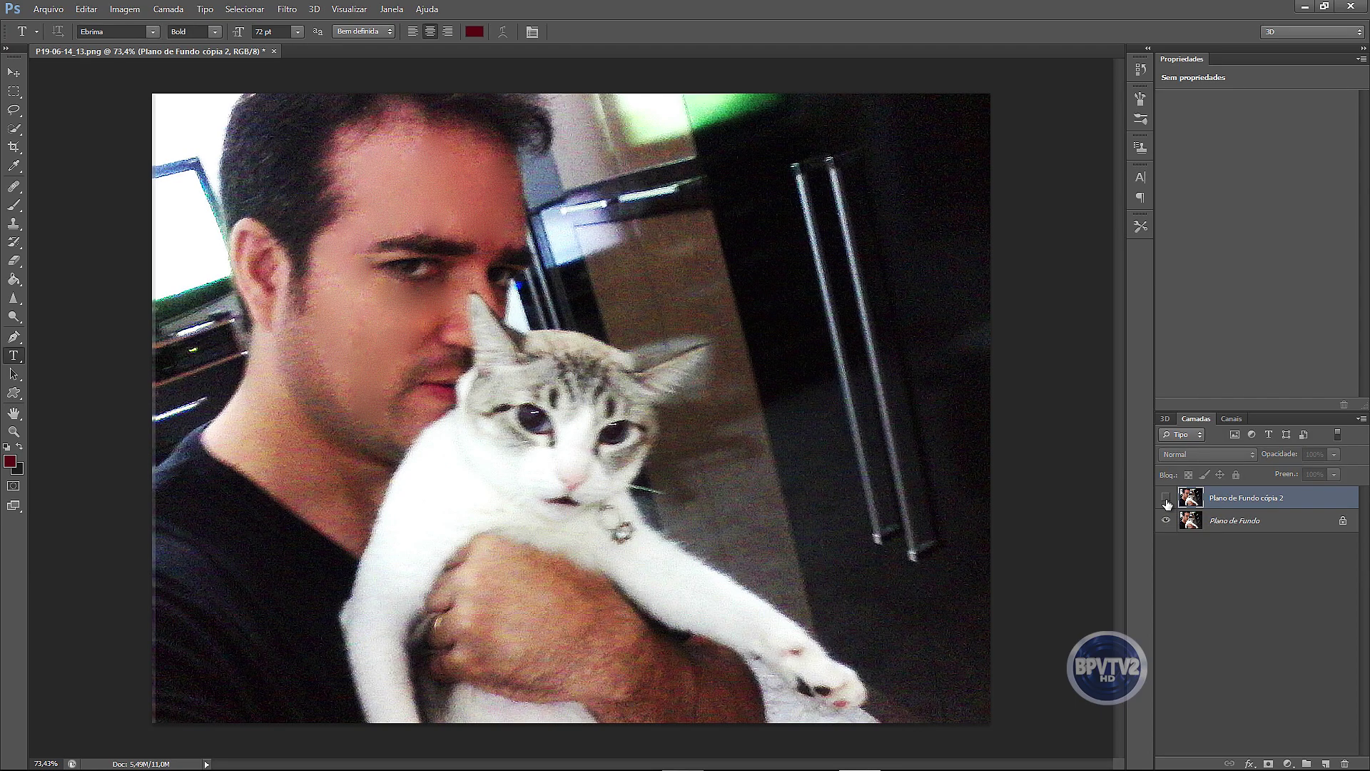
Step: Toggle the merged layer to compare, dismiss the text tools list, and zoom the view
{"action": "left_click", "coordinate": [1166, 498]}
{"action": "left_click", "coordinate": [1166, 497]}
{"action": "left_click", "coordinate": [1166, 498]}
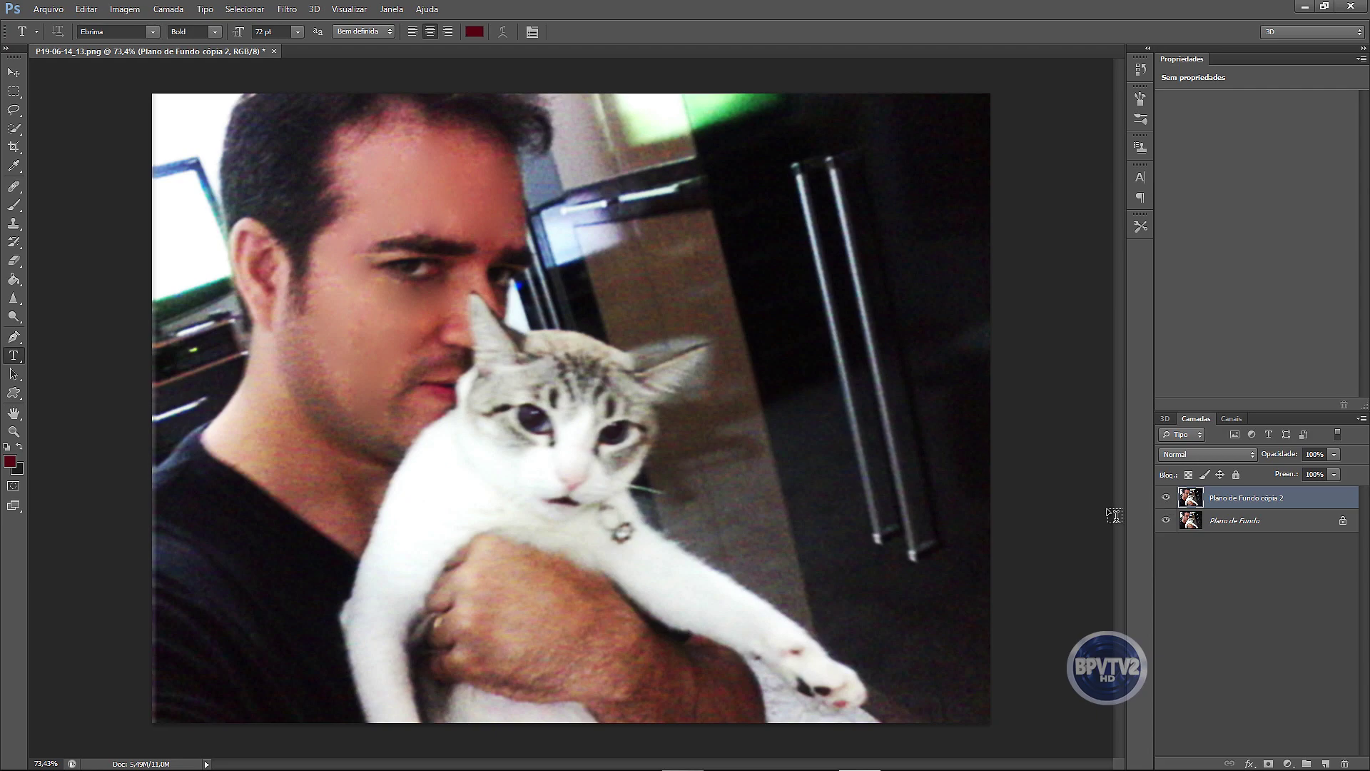
{"action": "right_click", "coordinate": [16, 356]}
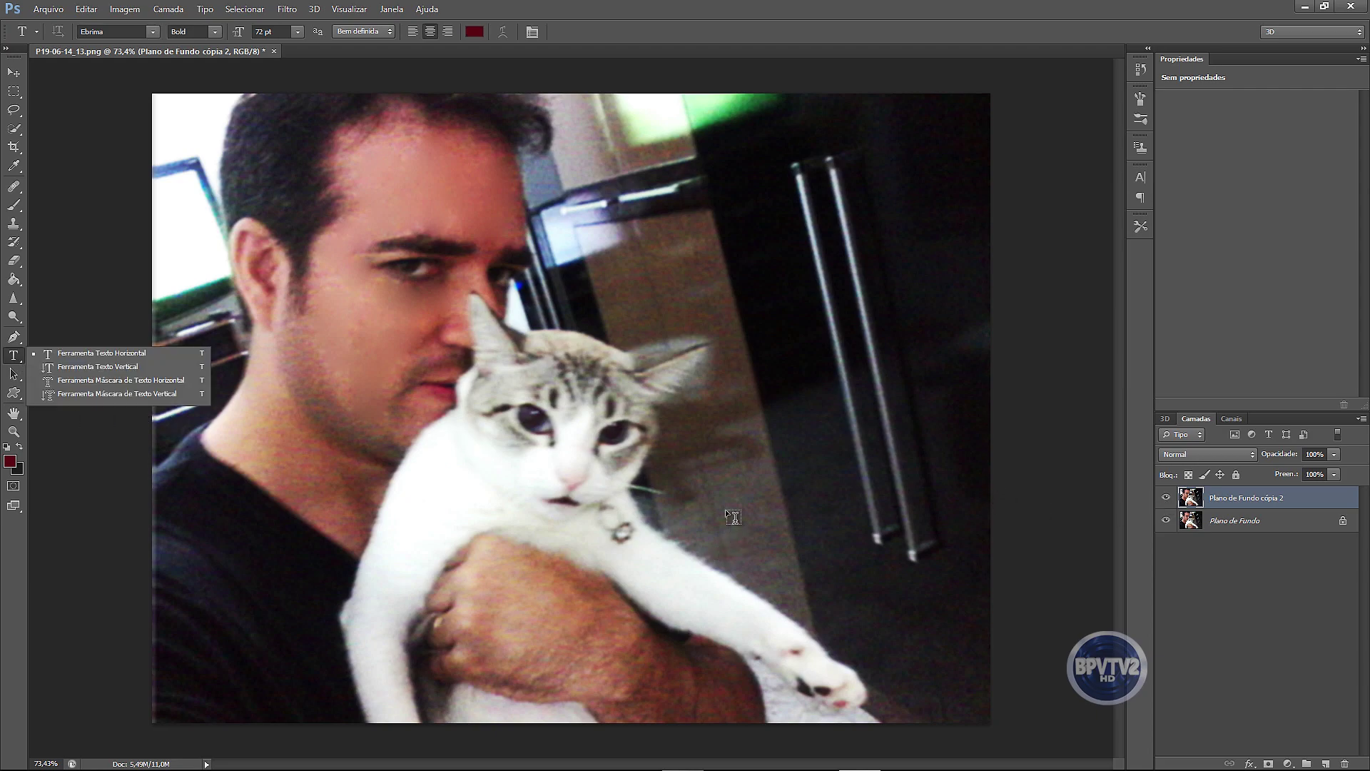
{"action": "left_click", "coordinate": [121, 353]}
{"action": "scroll", "coordinate": [882, 524], "scroll_direction": "down", "scroll_amount": 4}
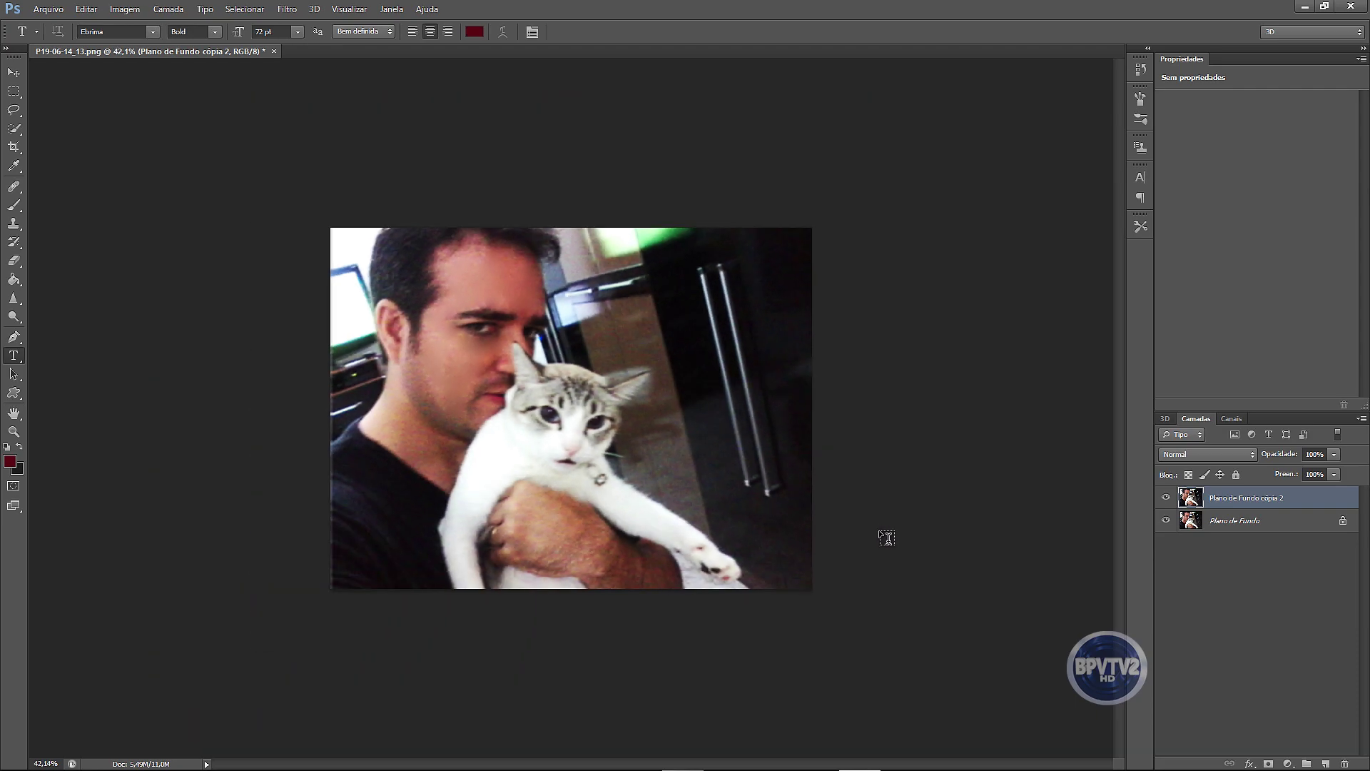
{"action": "scroll", "coordinate": [887, 537], "scroll_direction": "down", "scroll_amount": 1}
Step: Flick the merged layer on and off for a before/after check, then minimize Photoshop
{"action": "left_click", "coordinate": [1166, 499]}
{"action": "left_click", "coordinate": [1167, 499]}
{"action": "left_click", "coordinate": [1167, 499]}
{"action": "left_click", "coordinate": [1167, 499]}
{"action": "left_click", "coordinate": [1167, 498]}
{"action": "left_click", "coordinate": [1167, 499]}
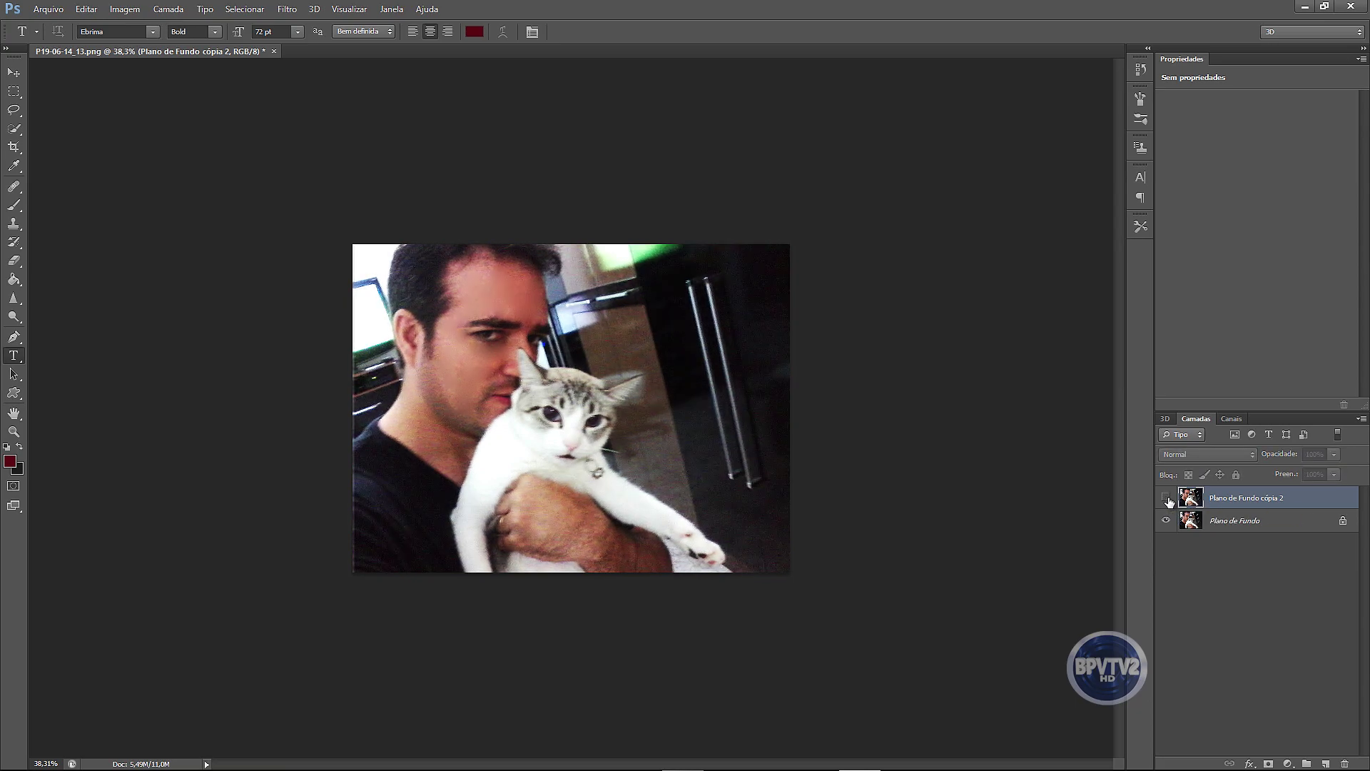
{"action": "left_click", "coordinate": [1167, 498]}
{"action": "left_click", "coordinate": [1167, 499]}
{"action": "left_click", "coordinate": [1167, 499]}
{"action": "left_click", "coordinate": [1166, 499]}
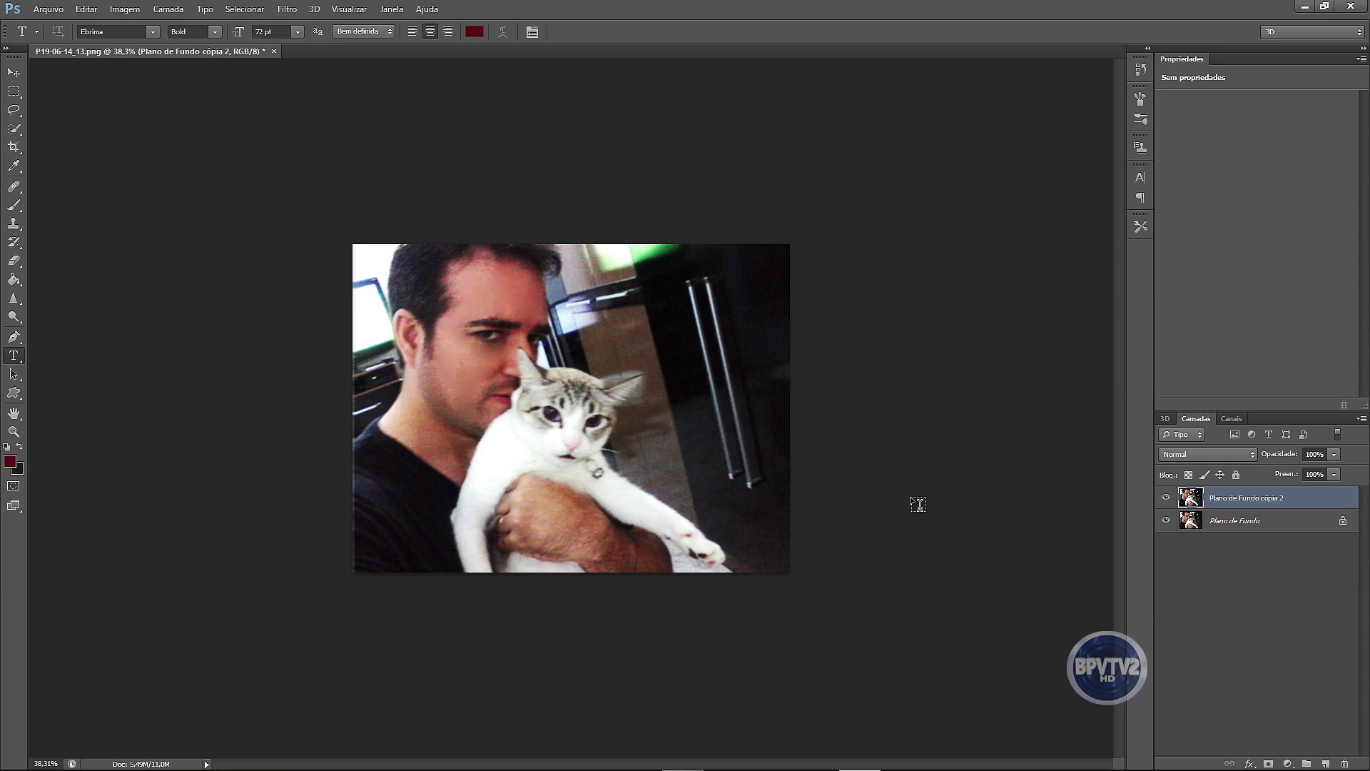
{"action": "scroll", "coordinate": [917, 504], "scroll_direction": "up", "scroll_amount": 1}
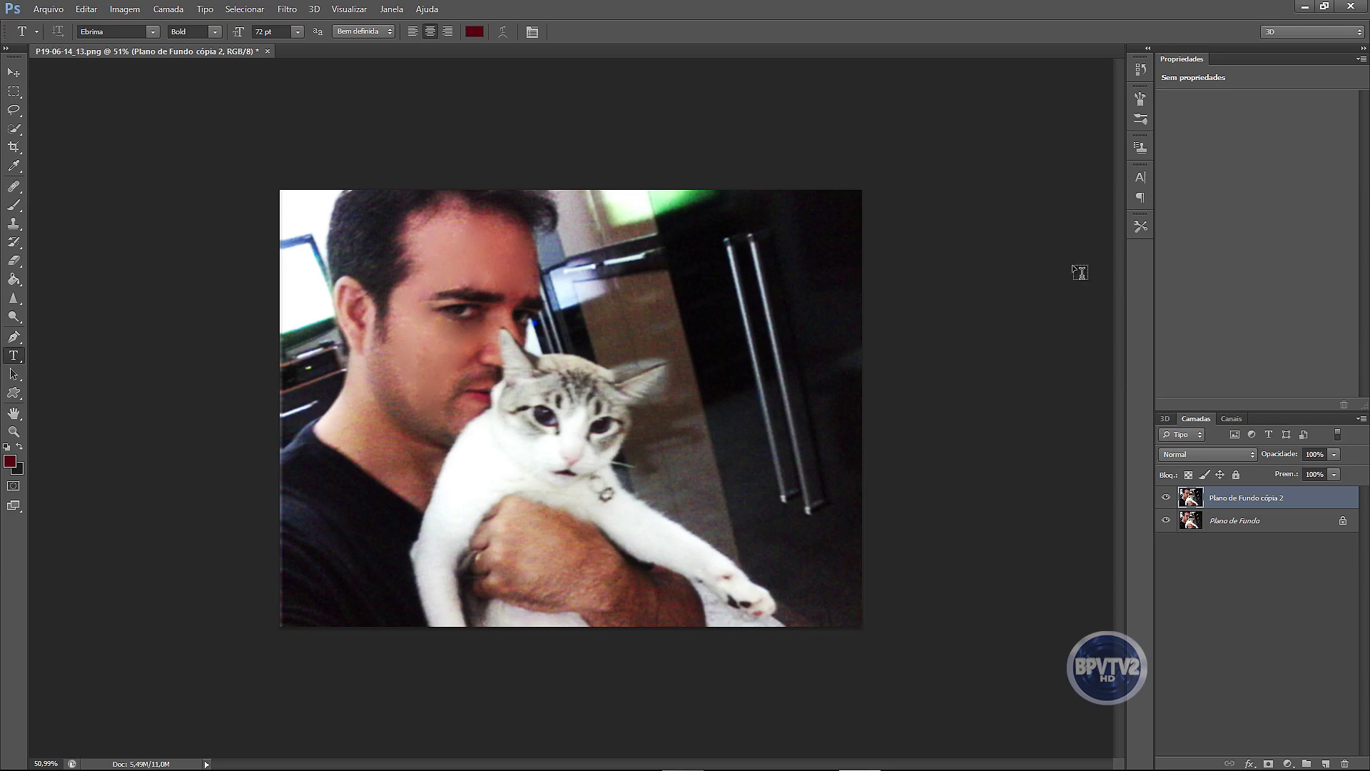
{"action": "left_click", "coordinate": [1305, 7]}
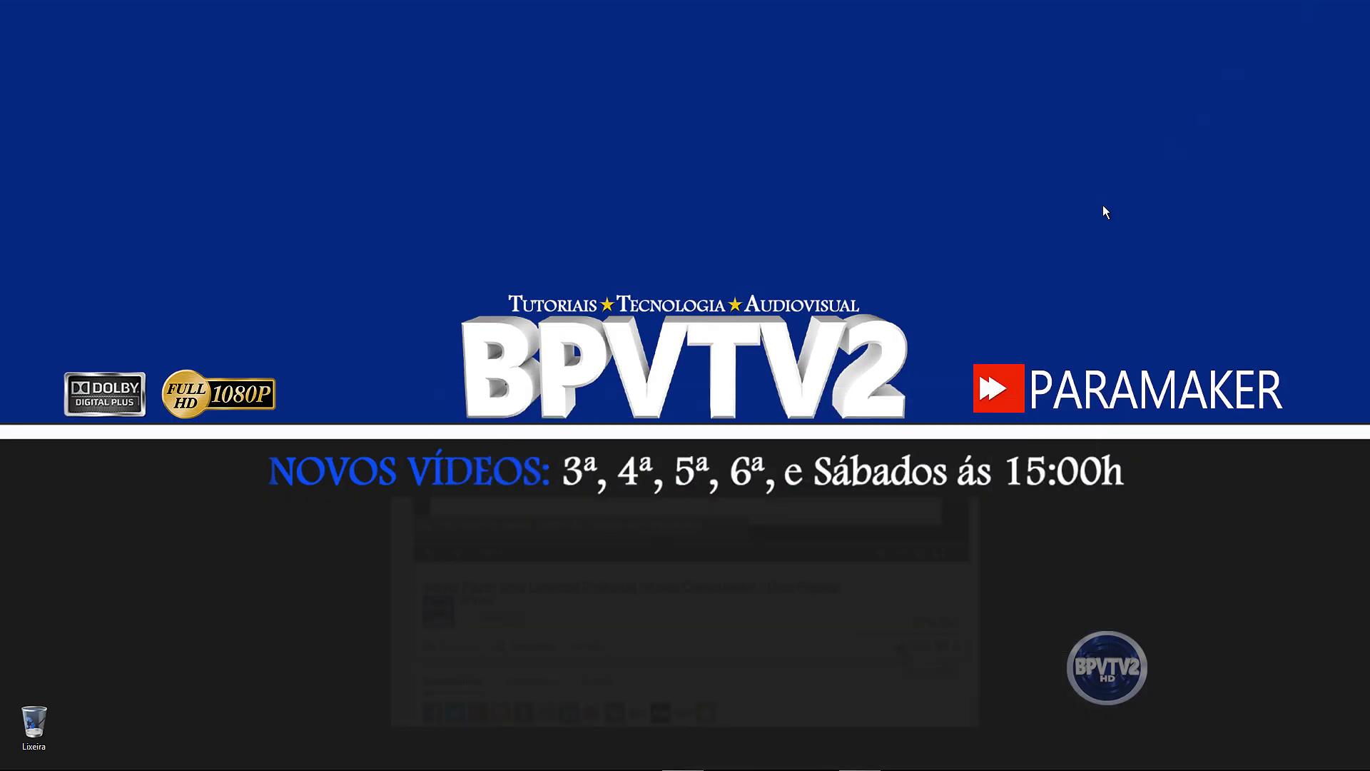